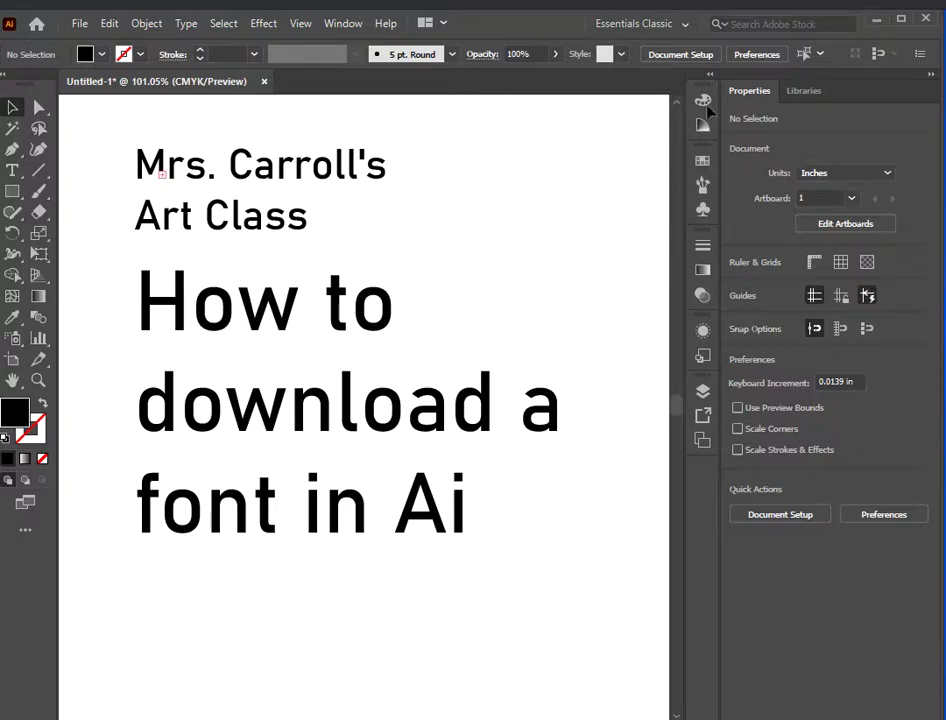
Step: Switch to Chrome, search the web for "free fonts", and open the 1001 Free Fonts website, dismissing its ad banner
{"action": "left_click", "coordinate": [878, 22]}
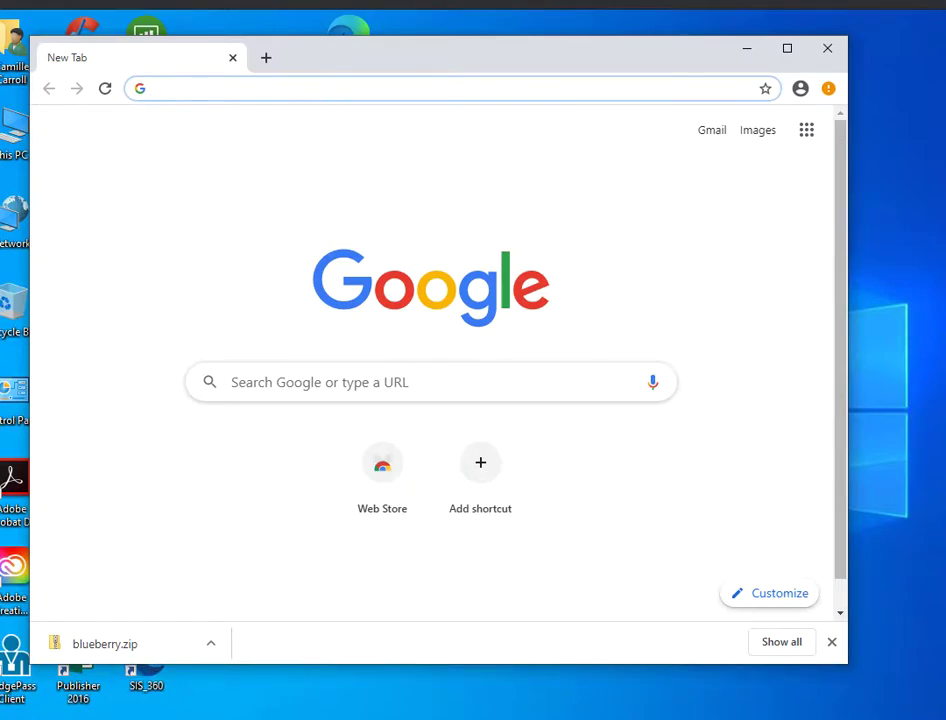
{"action": "type", "text": "free fonts"}
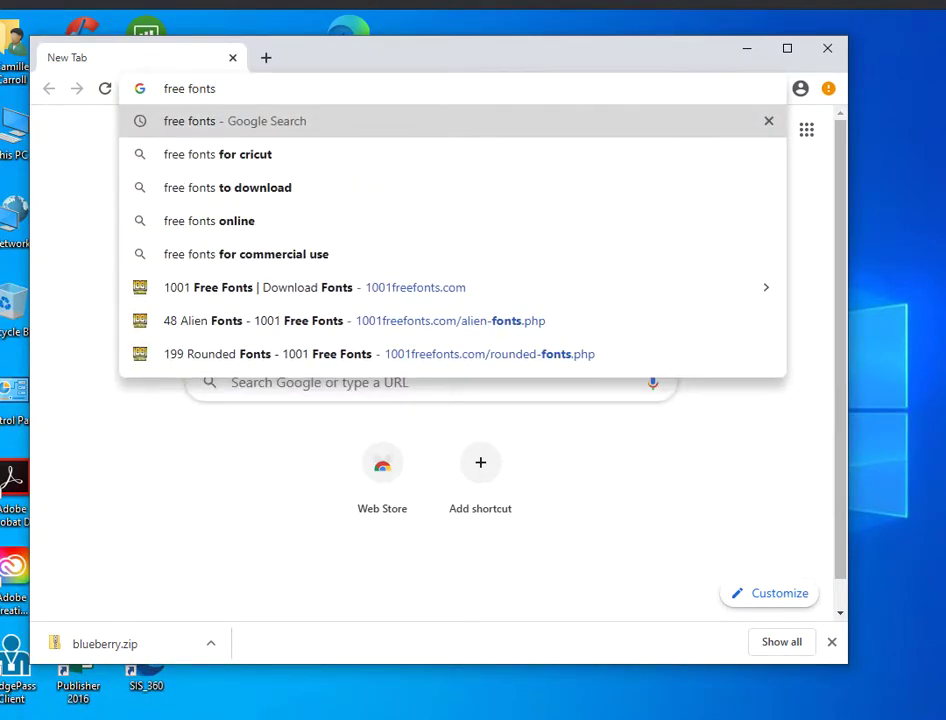
{"action": "key", "text": "Return"}
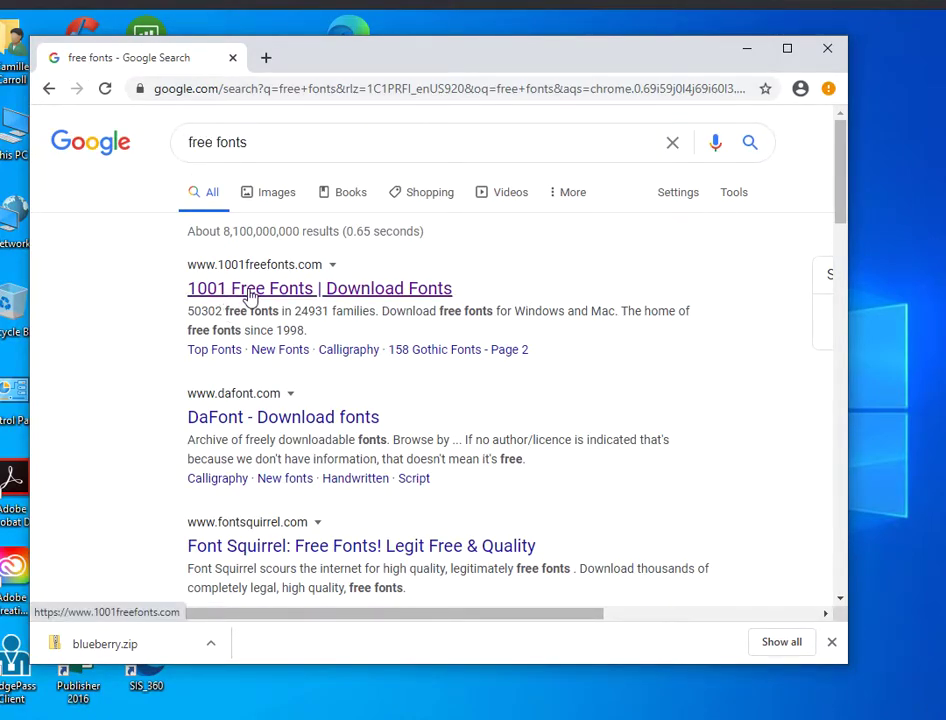
{"action": "left_click", "coordinate": [255, 290]}
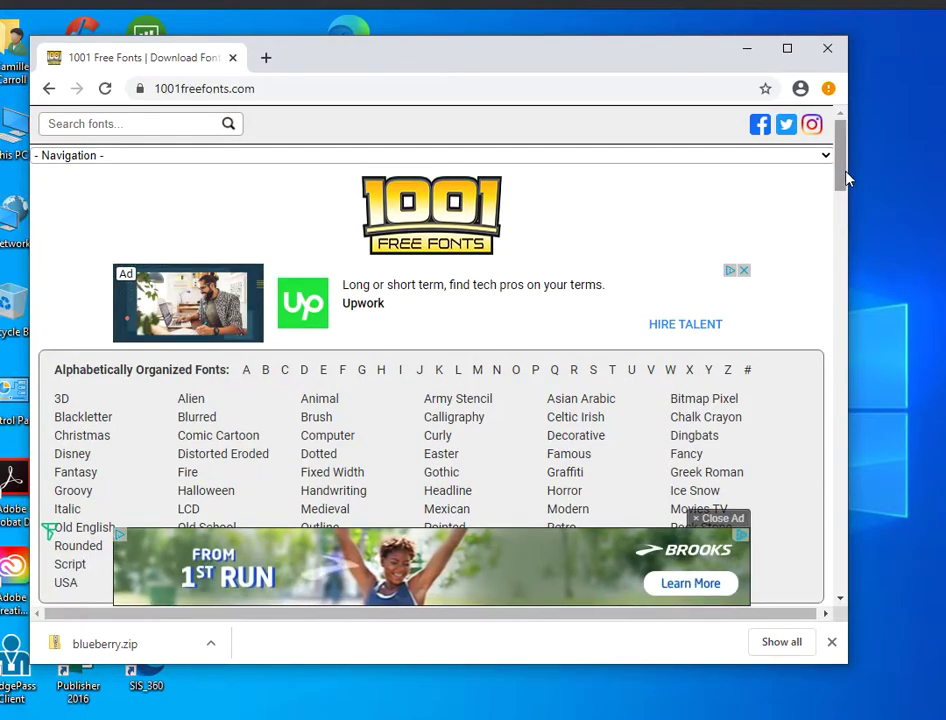
{"action": "scroll", "coordinate": [843, 176], "scroll_direction": "down", "scroll_amount": 1}
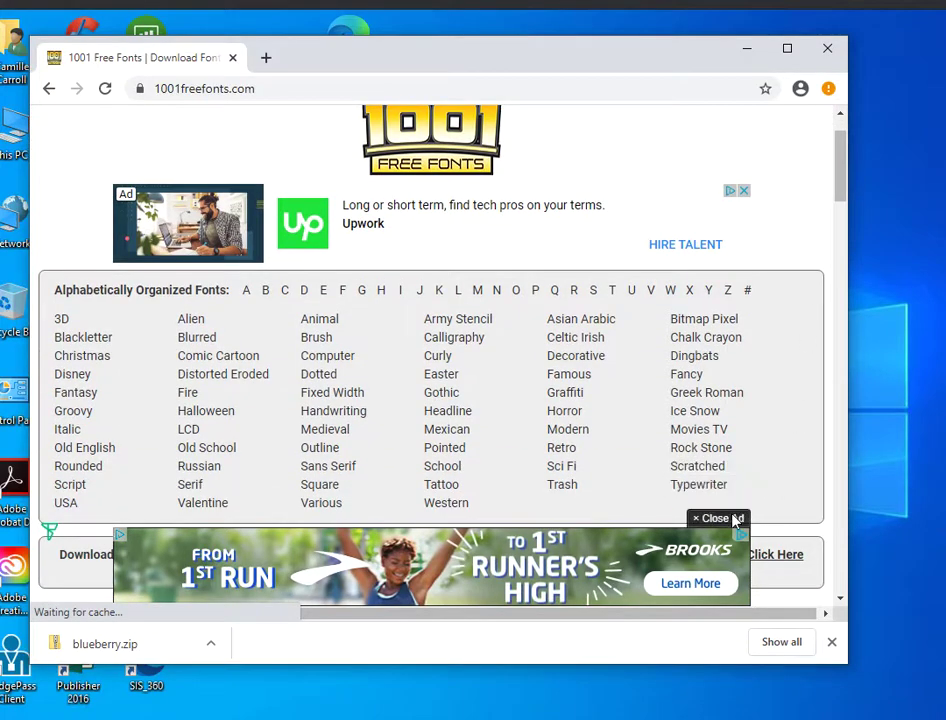
{"action": "left_click", "coordinate": [735, 519]}
{"action": "mouse_move", "coordinate": [838, 180]}
{"action": "left_mouse_down"}
{"action": "mouse_move", "coordinate": [838, 190]}
{"action": "mouse_move", "coordinate": [838, 160]}
{"action": "left_mouse_up"}
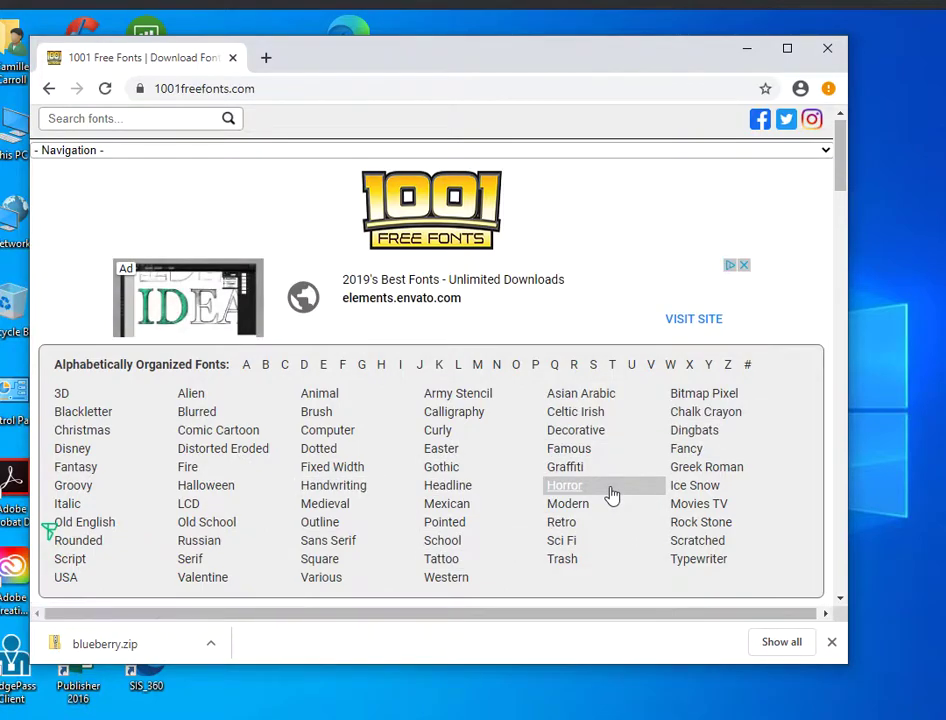
Step: Search the font site for "halloween" and look through the results, including the licence terms of Halloween Before Christmas
{"action": "left_click", "coordinate": [91, 117]}
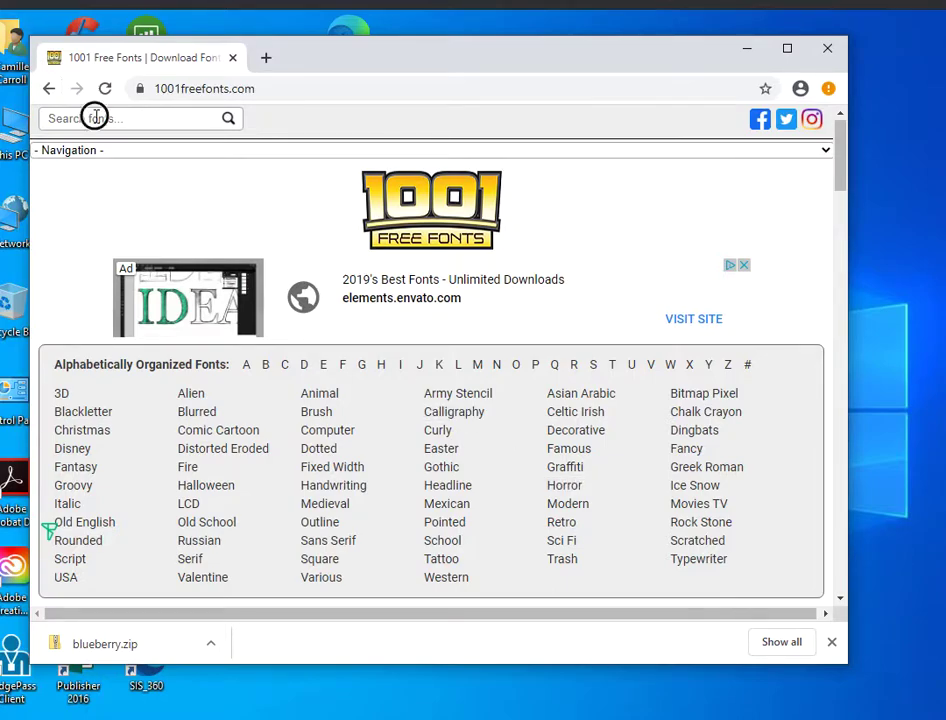
{"action": "type", "text": "hallo"}
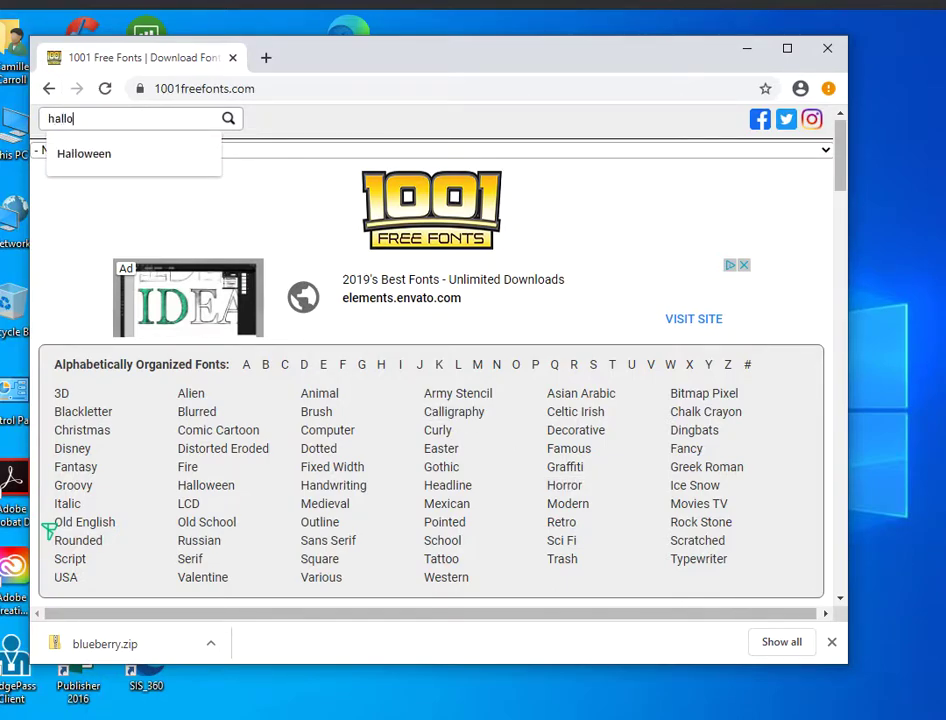
{"action": "type", "text": "ween"}
{"action": "key", "text": "Return"}
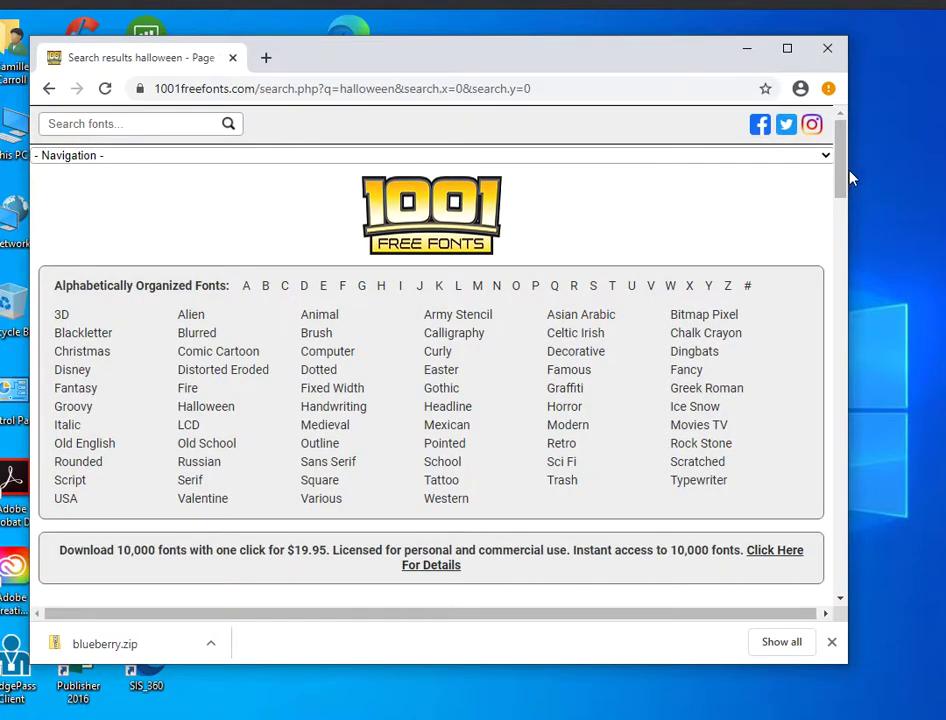
{"action": "left_click_drag", "start_coordinate": [843, 178], "coordinate": [847, 319]}
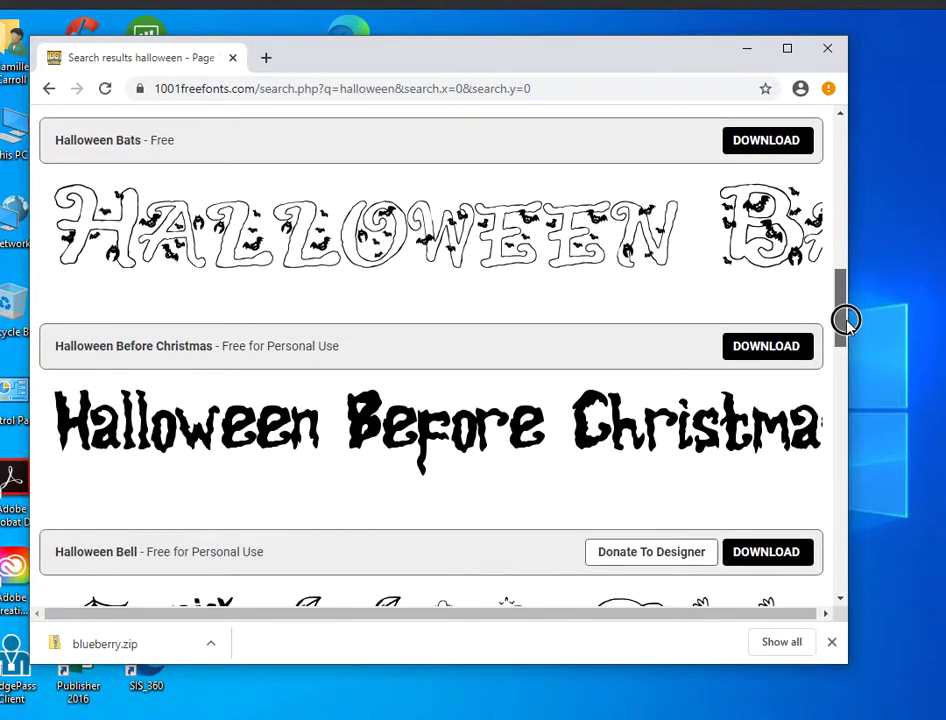
{"action": "triple_click", "coordinate": [300, 346]}
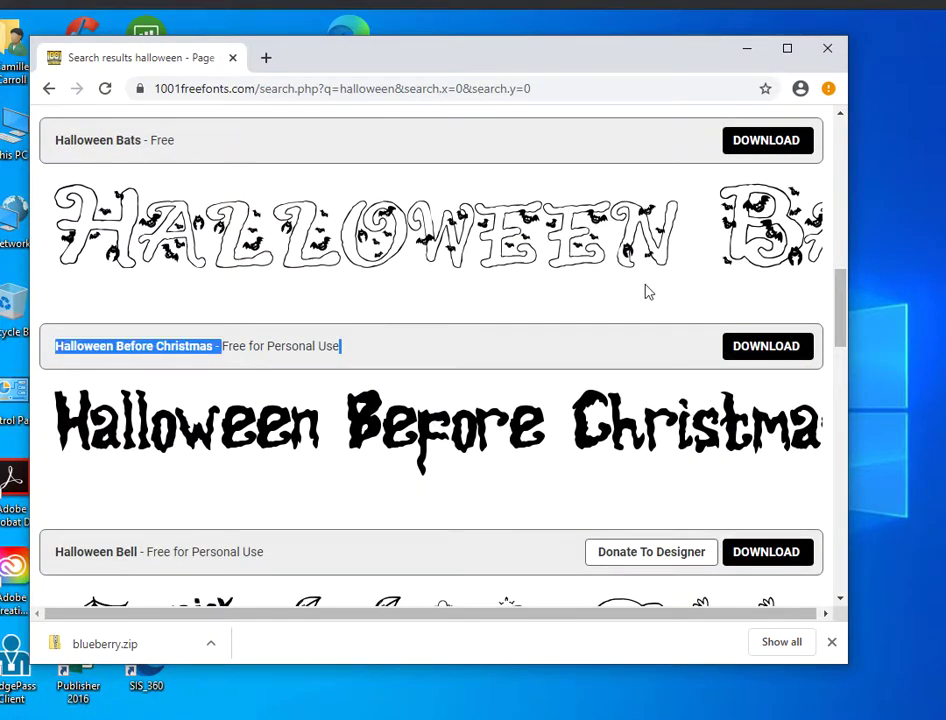
{"action": "left_click", "coordinate": [755, 307]}
{"action": "left_click_drag", "start_coordinate": [838, 323], "coordinate": [823, 158]}
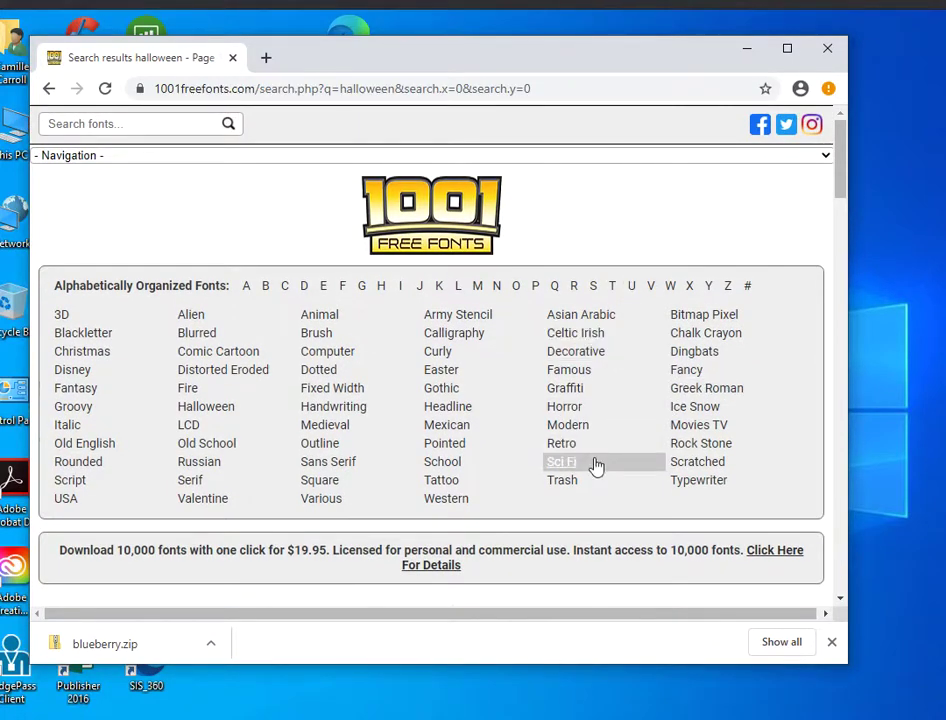
Step: Download the Optien font from the Rounded fonts category and dismiss the ad banner
{"action": "left_click", "coordinate": [78, 467]}
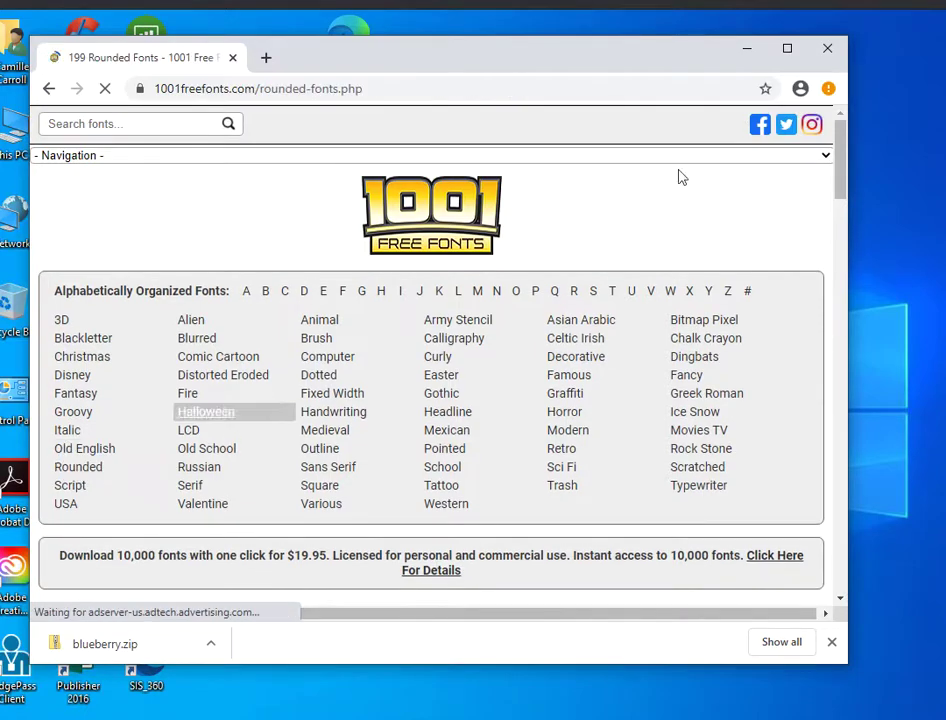
{"action": "left_click_drag", "start_coordinate": [830, 155], "coordinate": [802, 338]}
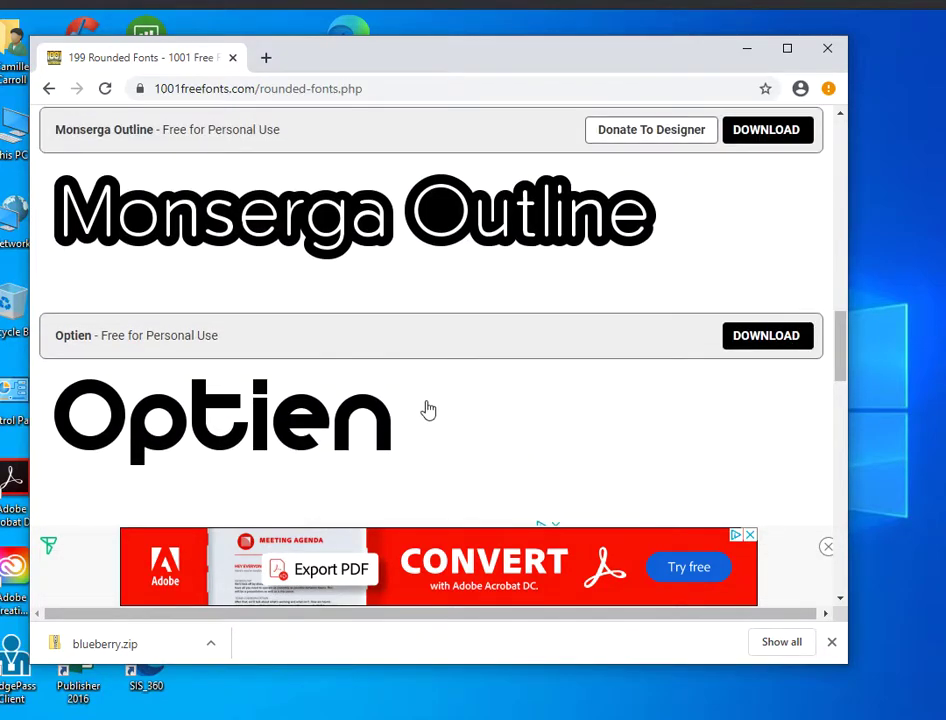
{"action": "left_click", "coordinate": [777, 345]}
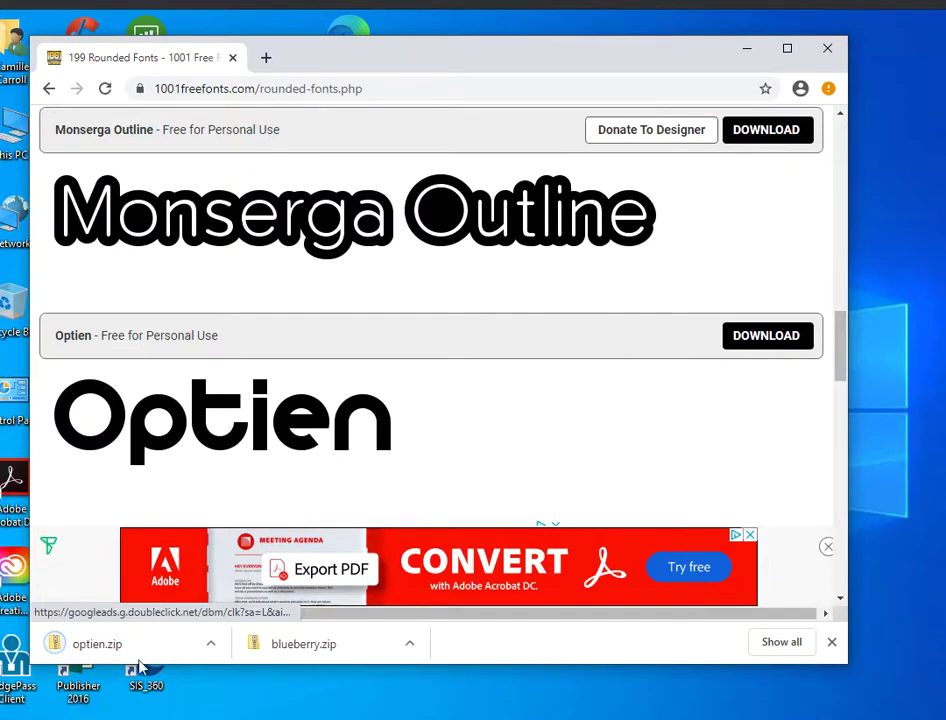
{"action": "left_click", "coordinate": [827, 546]}
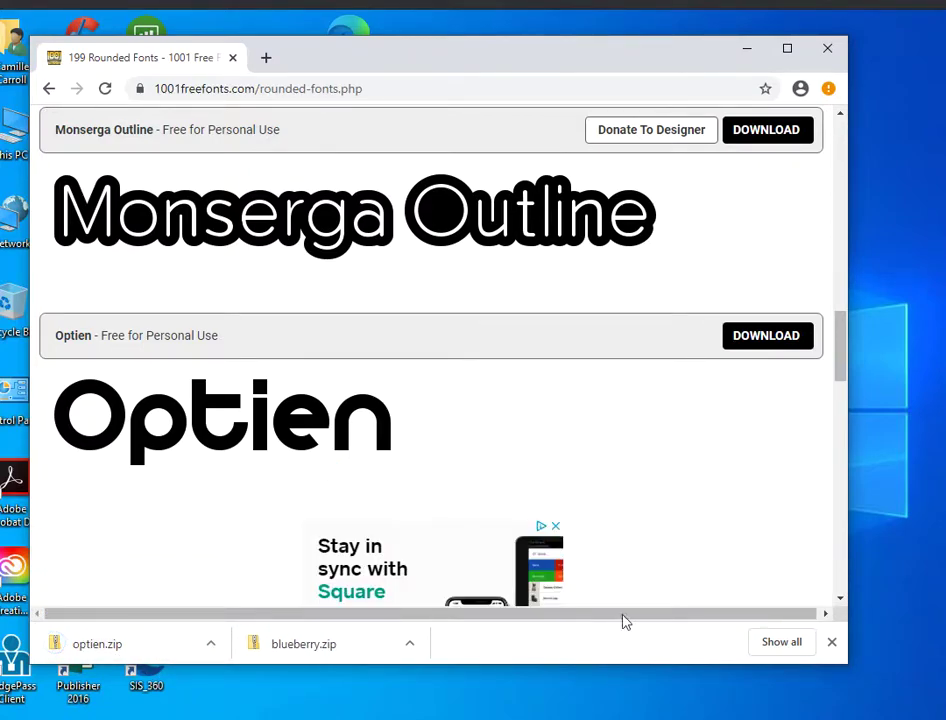
Step: Show the downloaded optien.zip in its folder and open the Optien.ttf font file inside it
{"action": "left_click", "coordinate": [210, 644]}
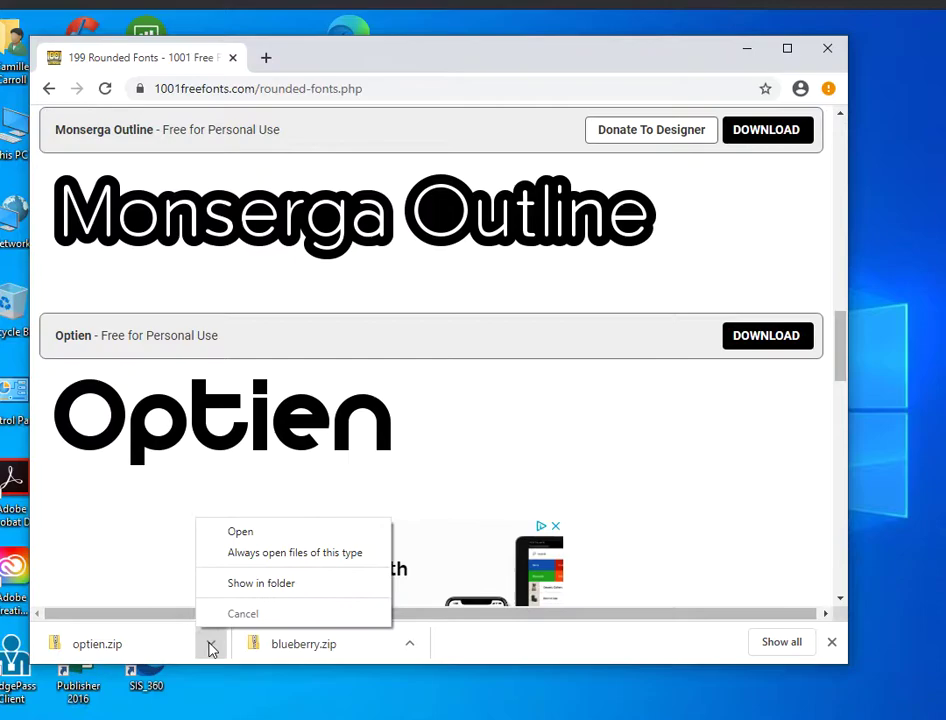
{"action": "left_click", "coordinate": [258, 583]}
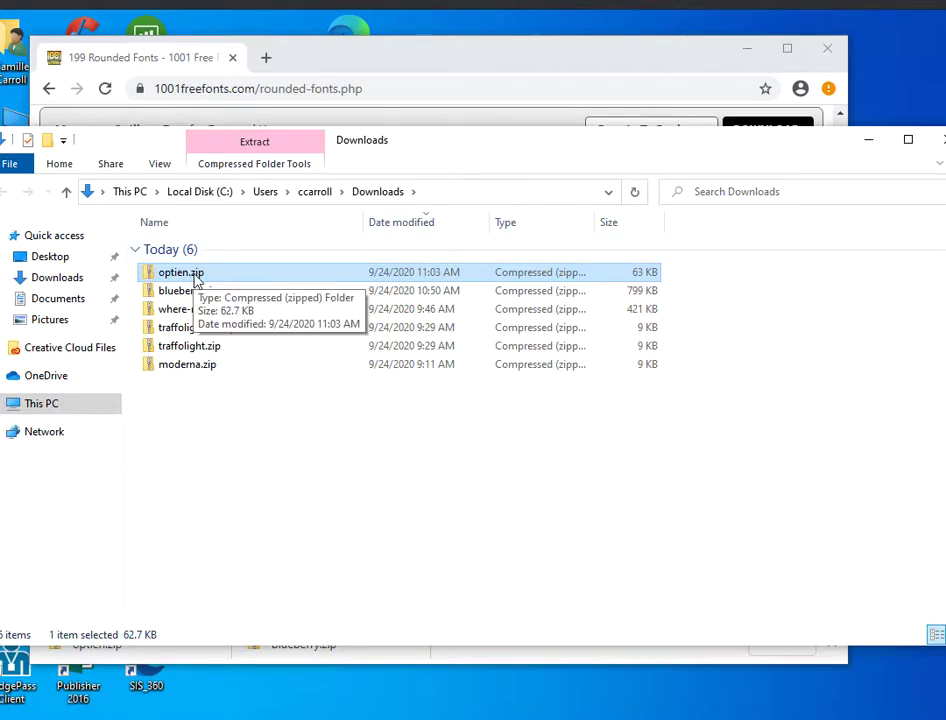
{"action": "double_click", "coordinate": [190, 273]}
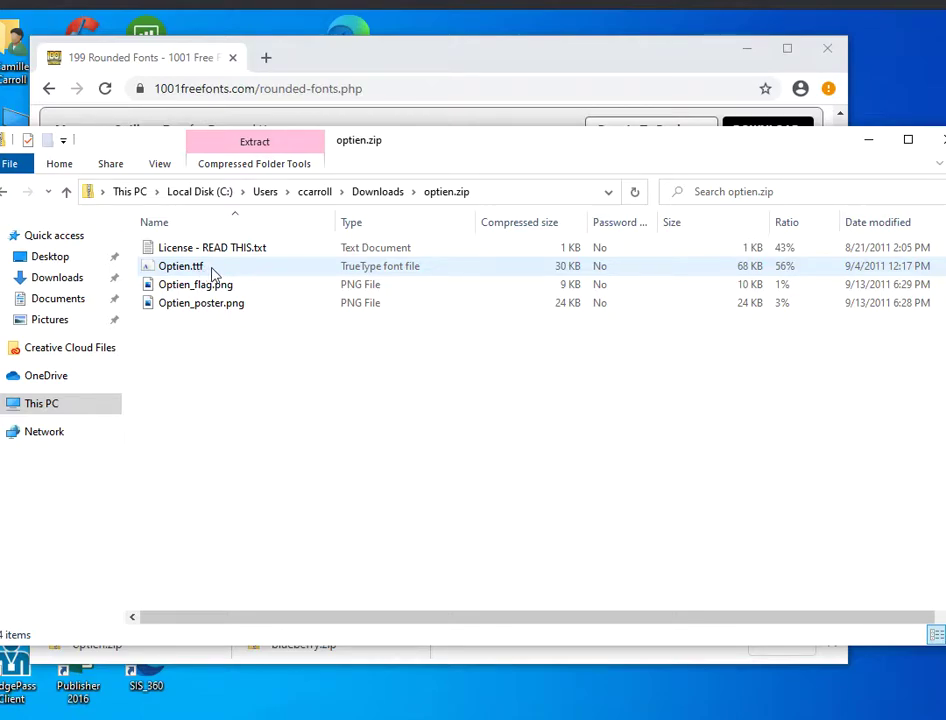
{"action": "double_click", "coordinate": [395, 270]}
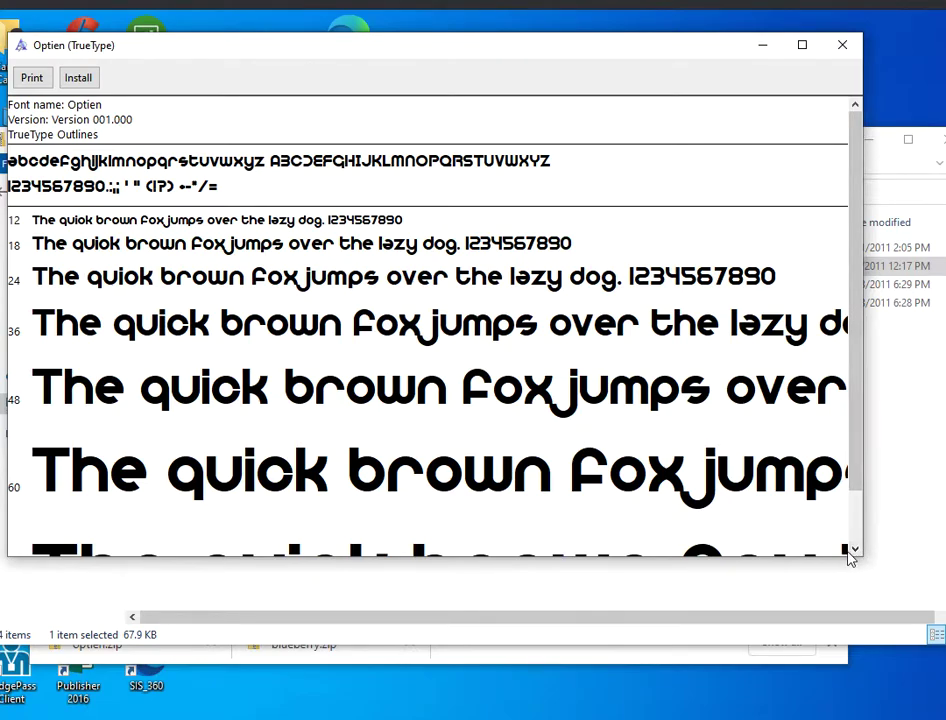
Step: Install the Optien font, close its preview and folder windows, and switch back to the Illustrator document
{"action": "left_click_drag", "start_coordinate": [857, 481], "coordinate": [865, 397]}
{"action": "left_click", "coordinate": [81, 80]}
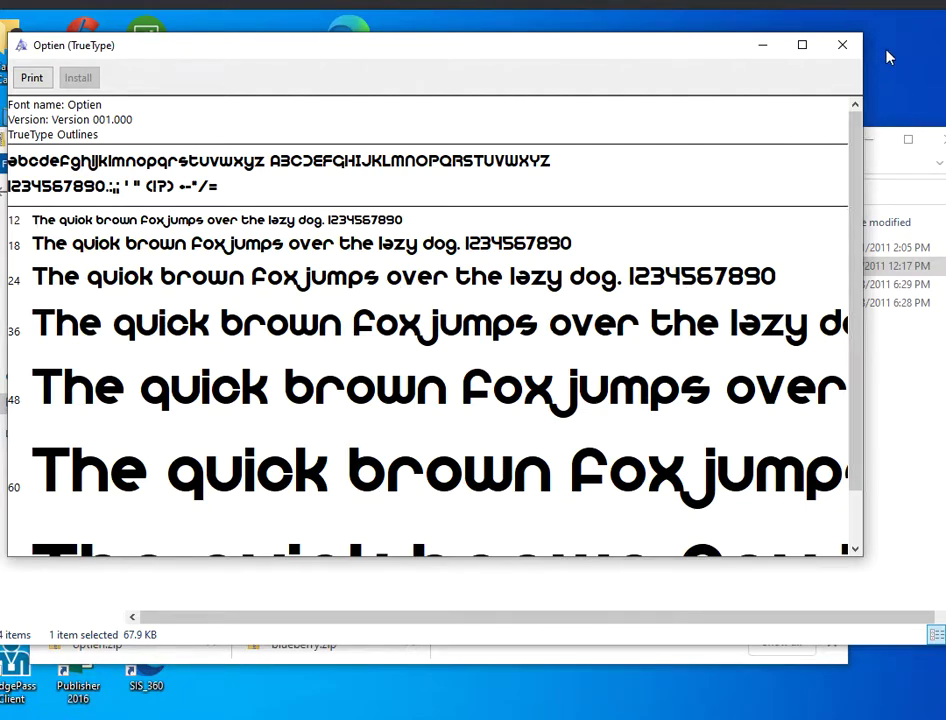
{"action": "left_click", "coordinate": [842, 48]}
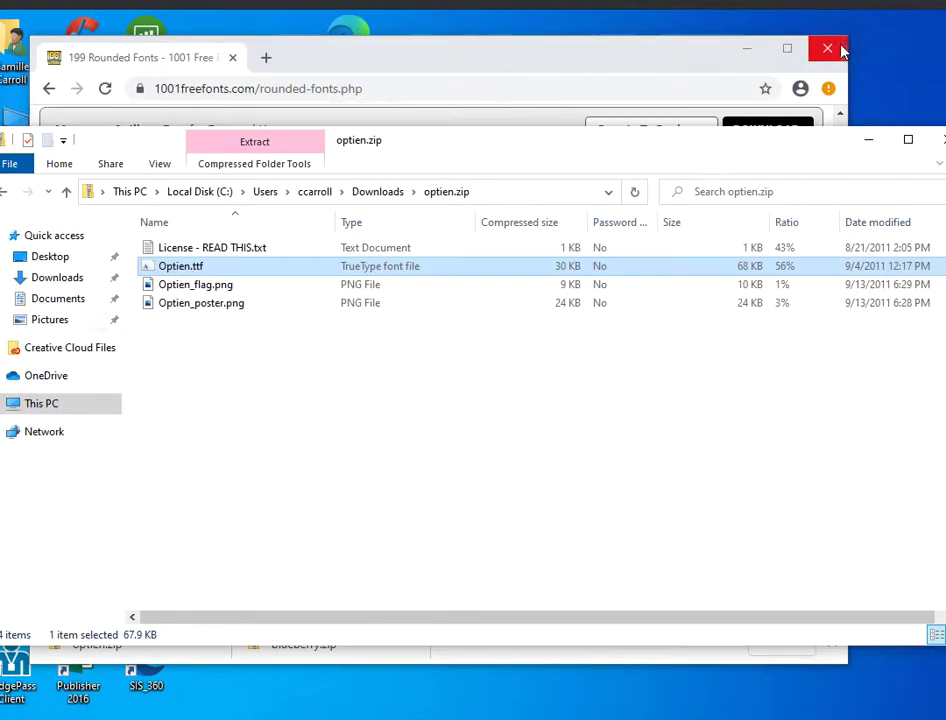
{"action": "left_click", "coordinate": [933, 141]}
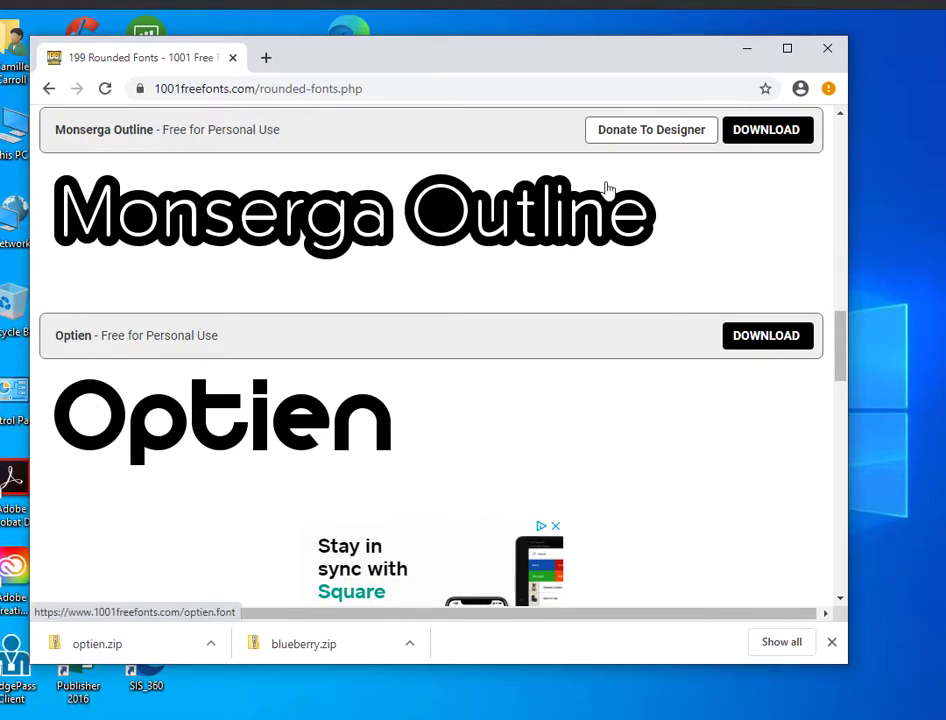
{"action": "left_click", "coordinate": [746, 48]}
{"action": "left_click", "coordinate": [602, 716]}
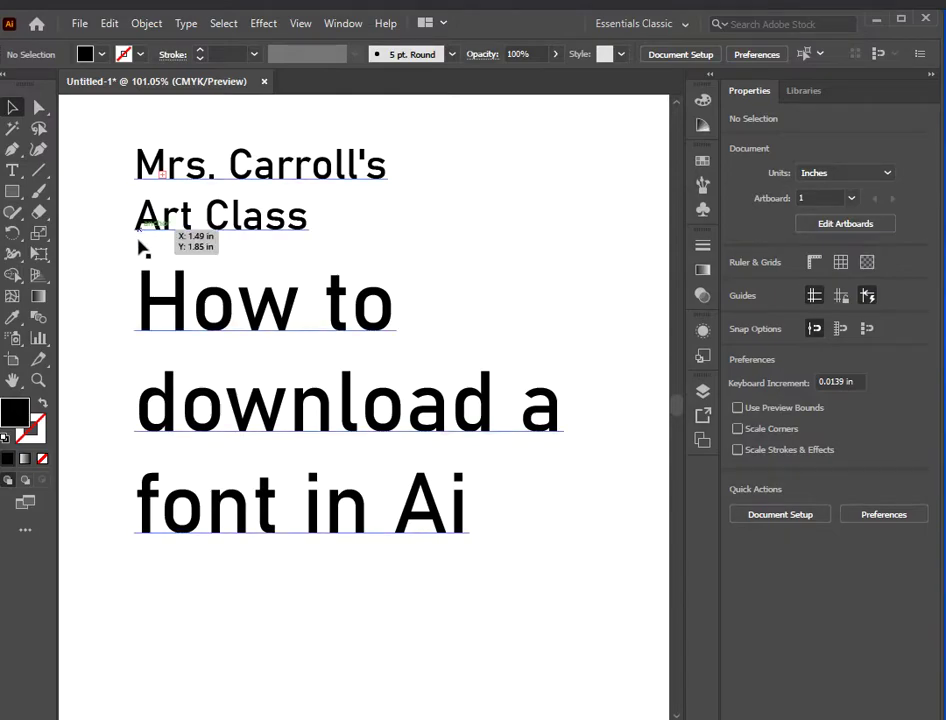
Step: Apply the Optien font to the text "How to download a font in Ai" and widen the window to show the whole heading
{"action": "left_click", "coordinate": [161, 309]}
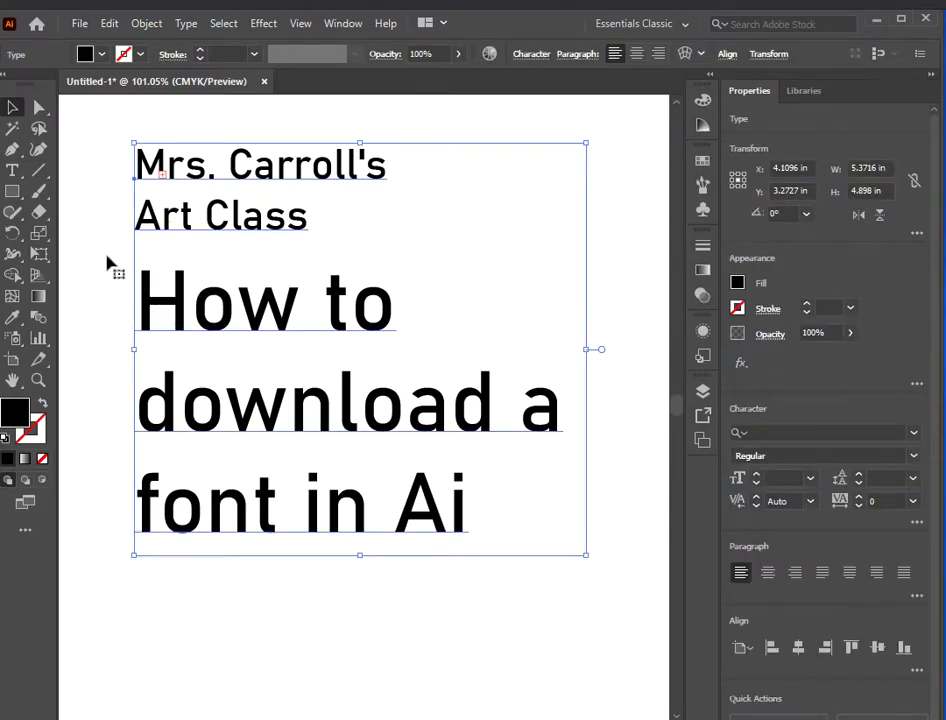
{"action": "left_click", "coordinate": [13, 171]}
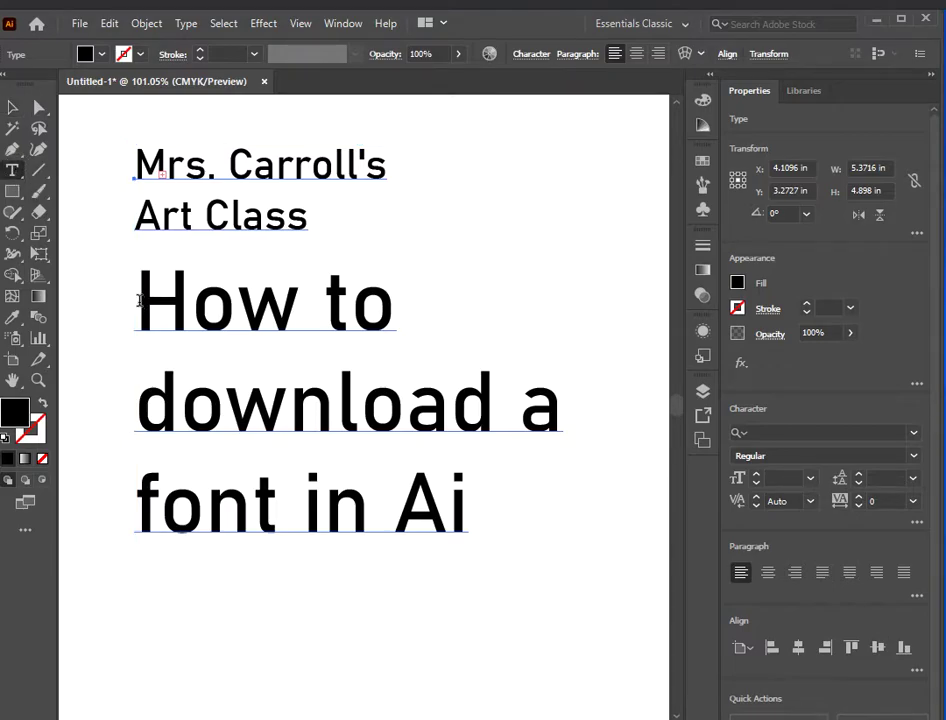
{"action": "left_click_drag", "start_coordinate": [136, 305], "coordinate": [473, 513]}
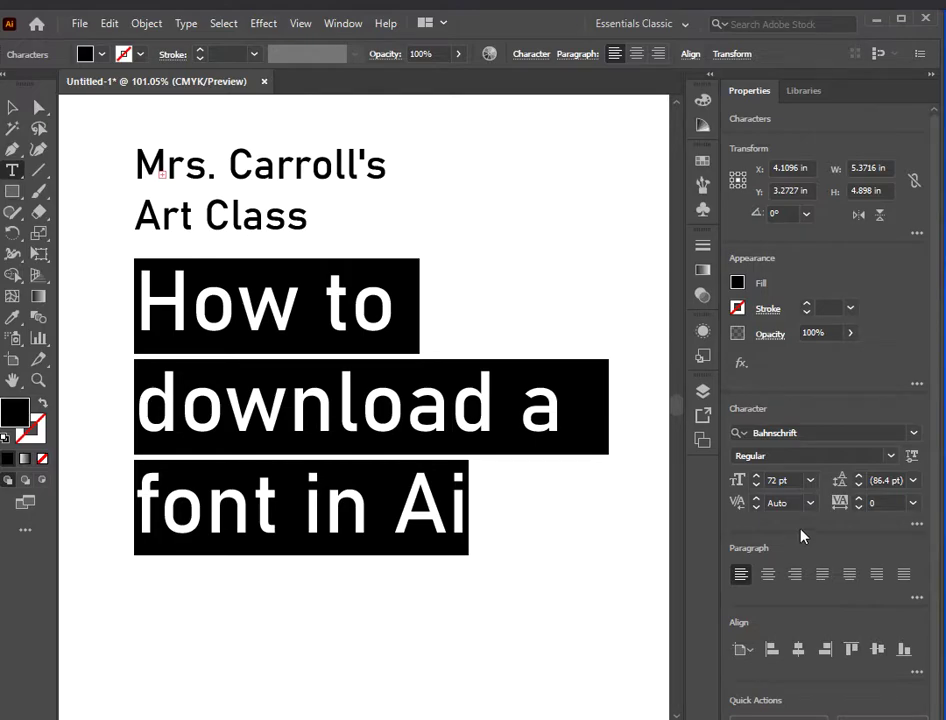
{"action": "left_click", "coordinate": [913, 434]}
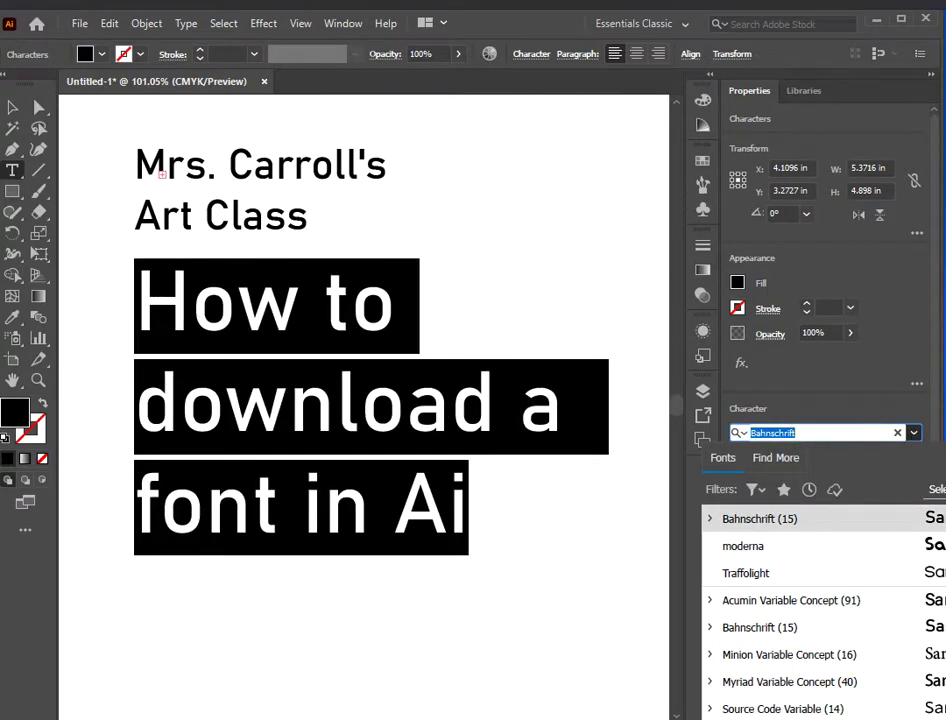
{"action": "scroll", "coordinate": [820, 610], "scroll_direction": "down", "scroll_amount": 5}
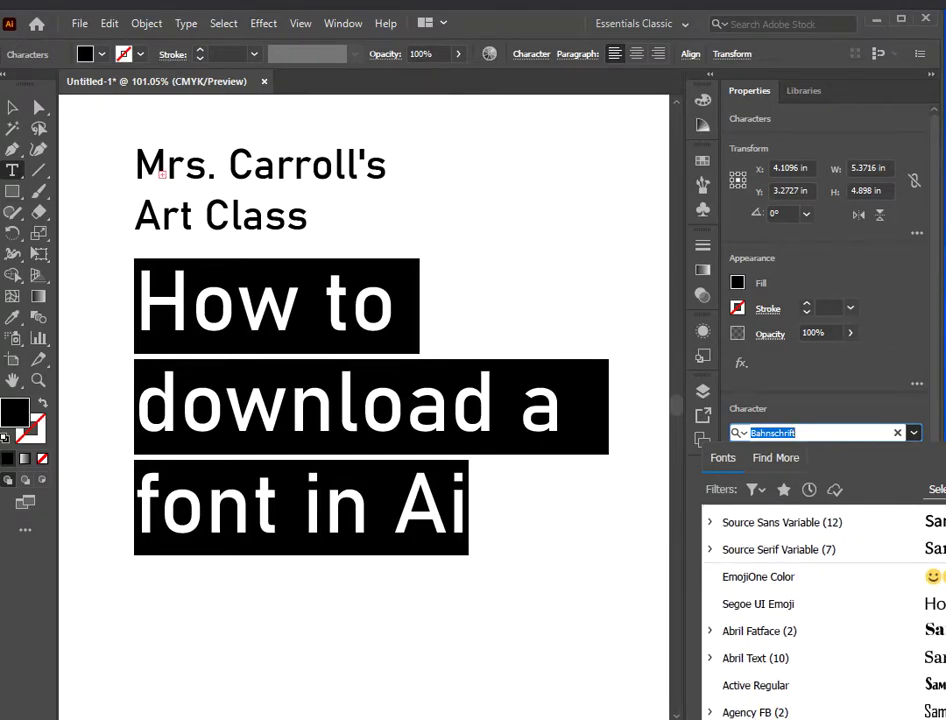
{"action": "scroll", "coordinate": [820, 610], "scroll_direction": "down", "scroll_amount": 7}
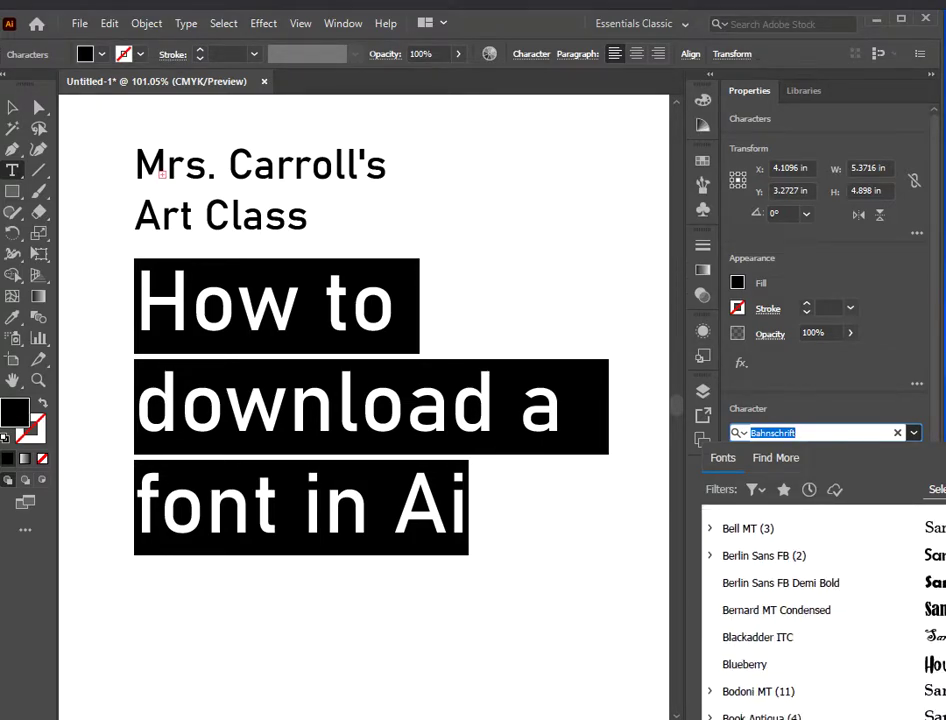
{"action": "scroll", "coordinate": [820, 610], "scroll_direction": "down", "scroll_amount": 8}
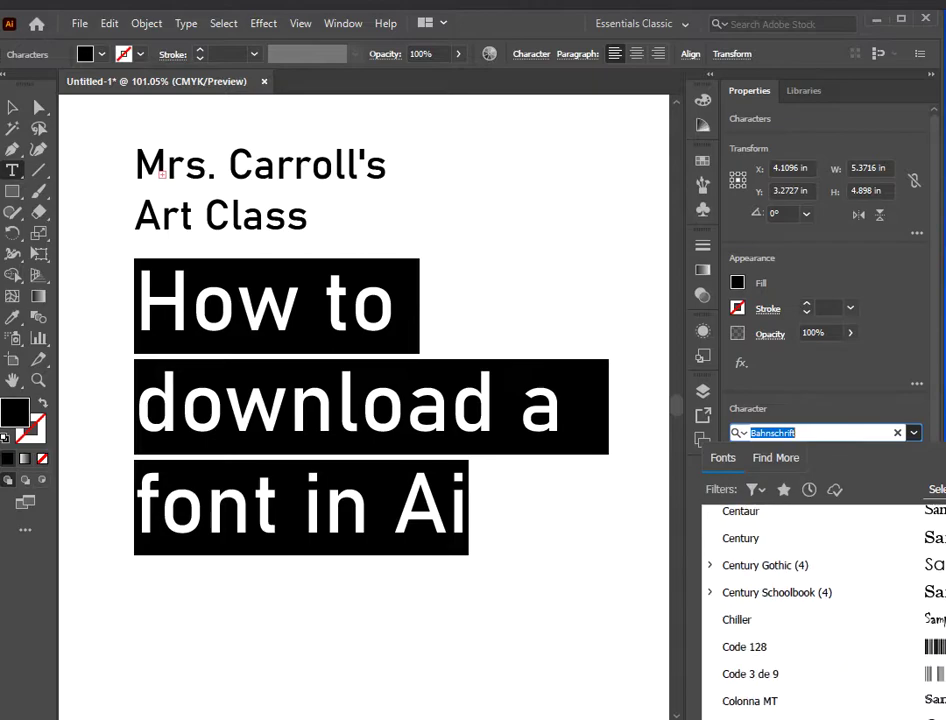
{"action": "scroll", "coordinate": [820, 610], "scroll_direction": "down", "scroll_amount": 8}
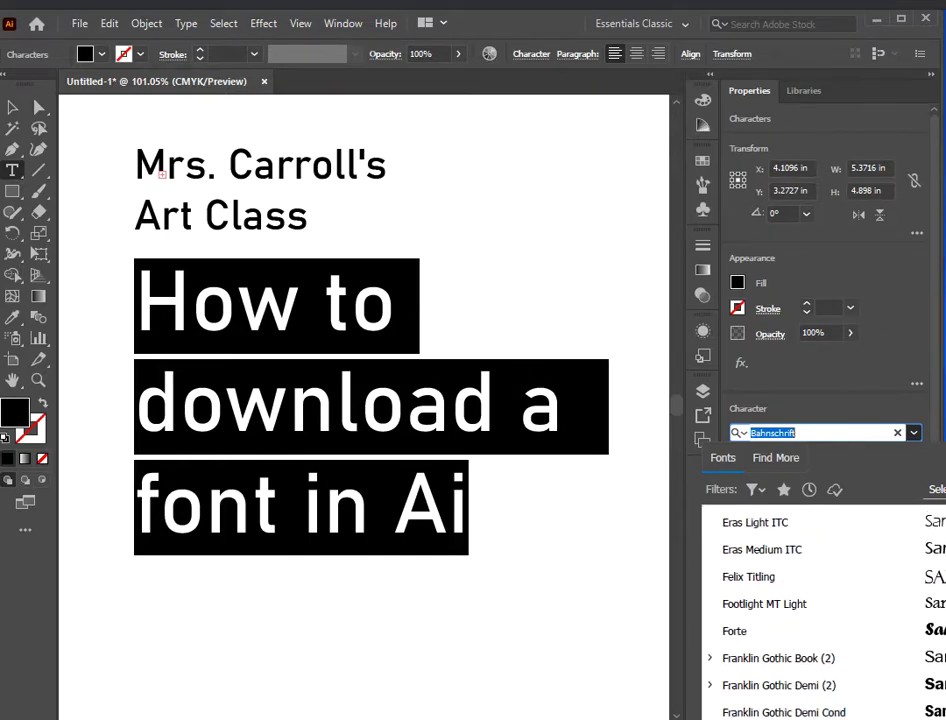
{"action": "scroll", "coordinate": [820, 610], "scroll_direction": "down", "scroll_amount": 8}
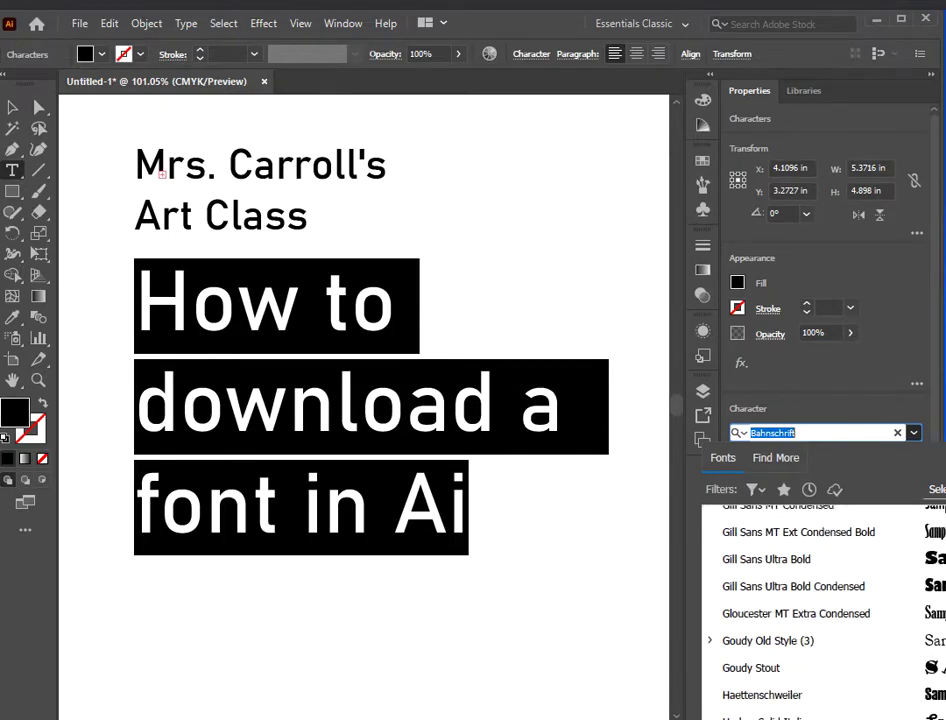
{"action": "scroll", "coordinate": [820, 610], "scroll_direction": "down", "scroll_amount": 8}
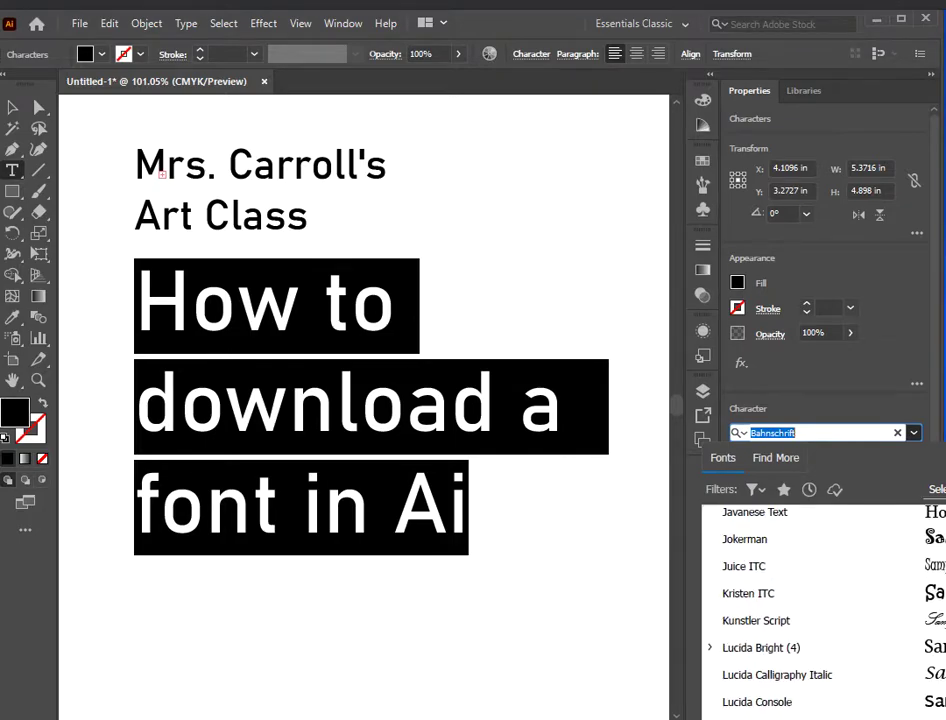
{"action": "scroll", "coordinate": [820, 610], "scroll_direction": "down", "scroll_amount": 4}
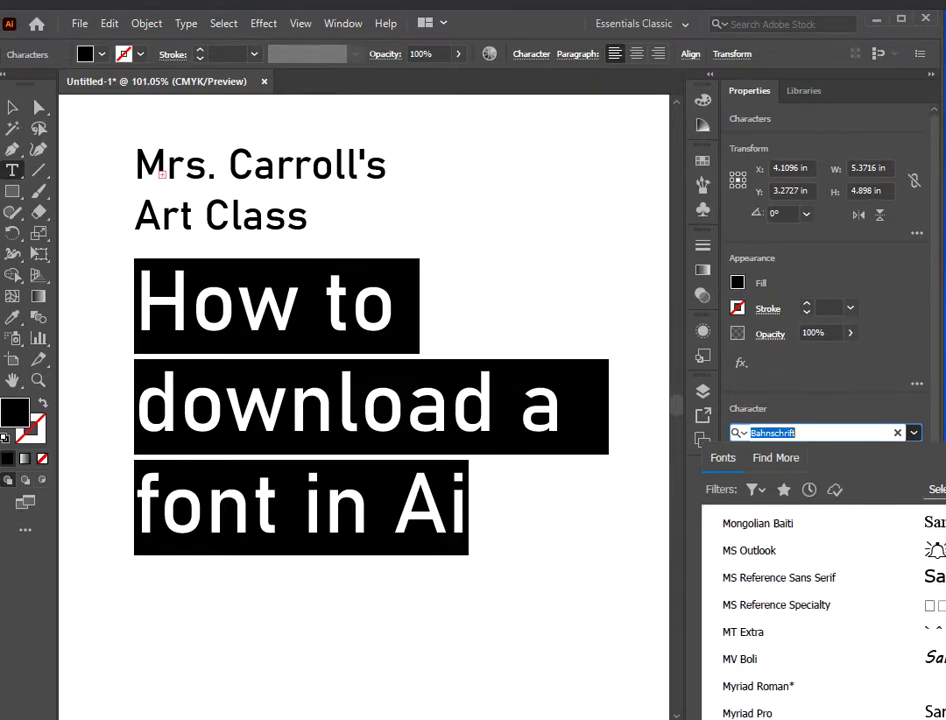
{"action": "scroll", "coordinate": [820, 610], "scroll_direction": "down", "scroll_amount": 3}
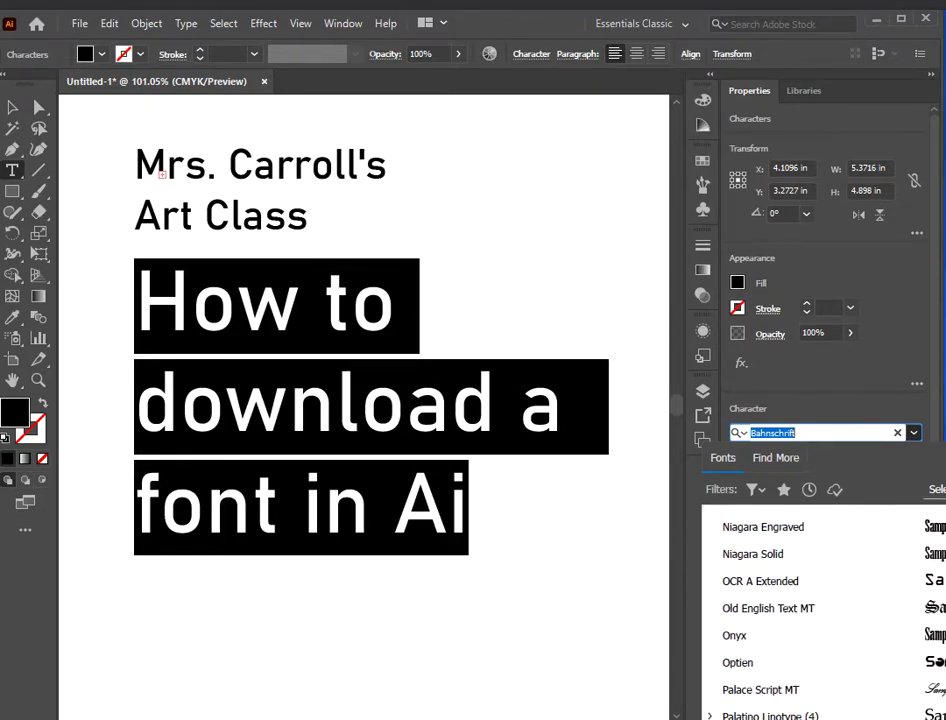
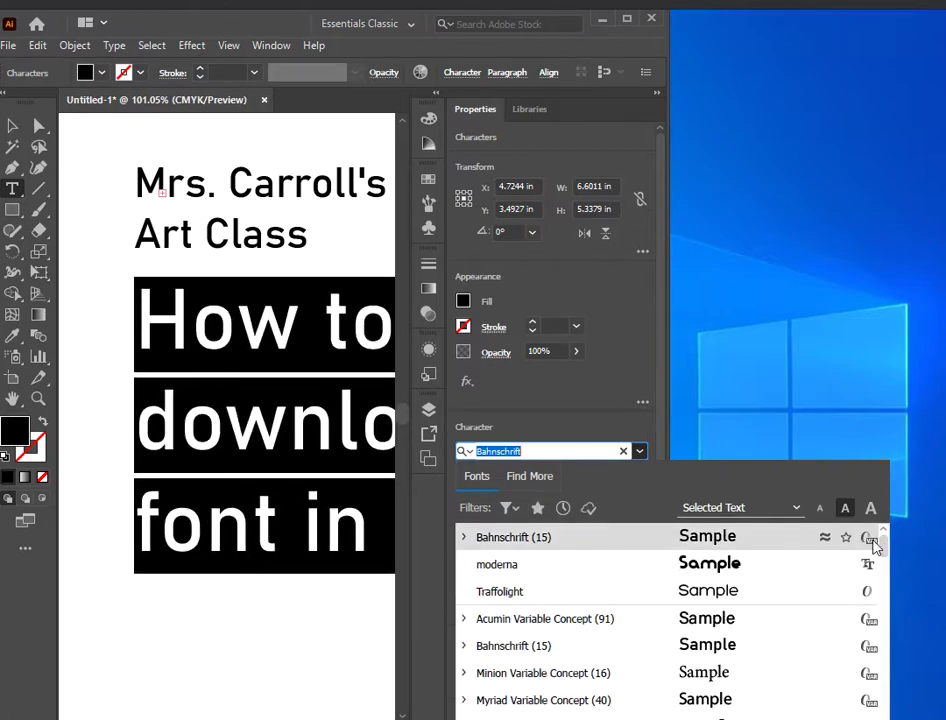
{"action": "left_click_drag", "start_coordinate": [885, 548], "coordinate": [875, 655]}
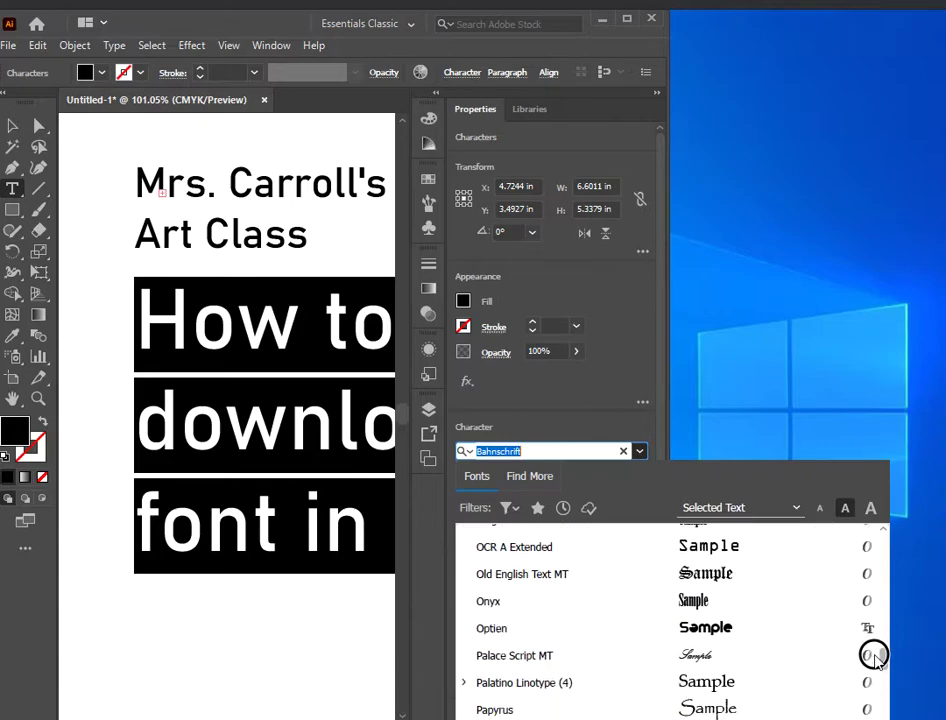
{"action": "scroll", "coordinate": [873, 655], "scroll_direction": "up", "scroll_amount": 1}
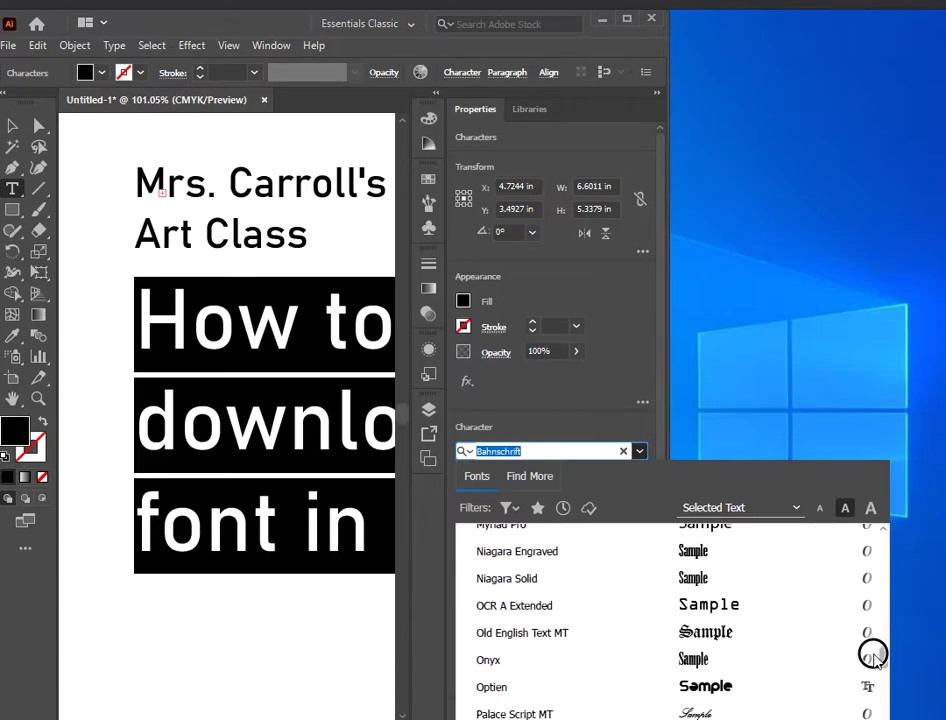
{"action": "left_click", "coordinate": [786, 693]}
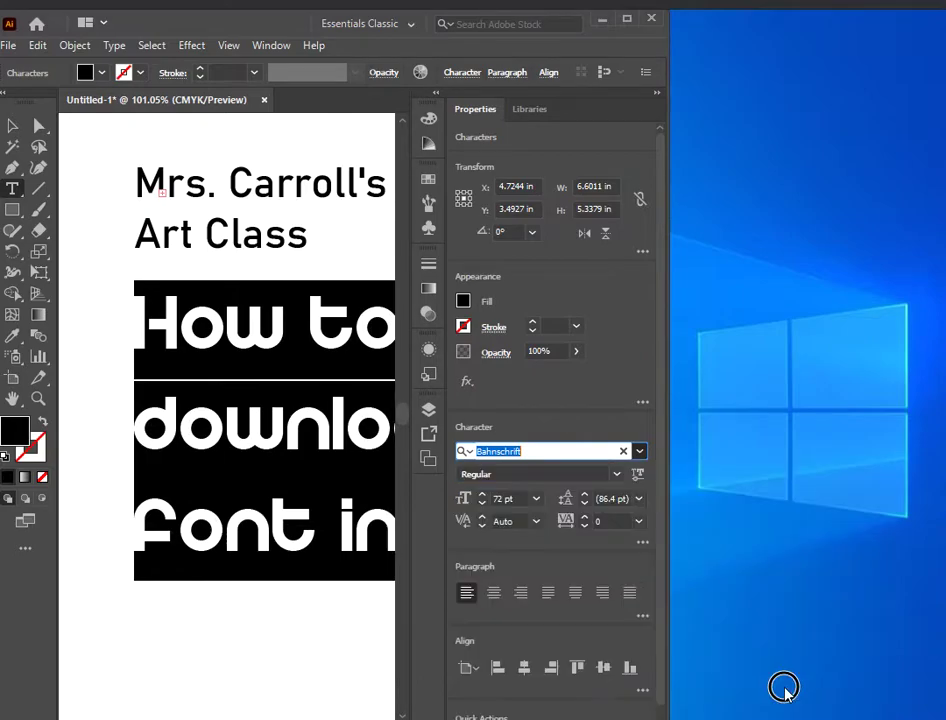
{"action": "left_click_drag", "start_coordinate": [667, 515], "coordinate": [913, 526]}
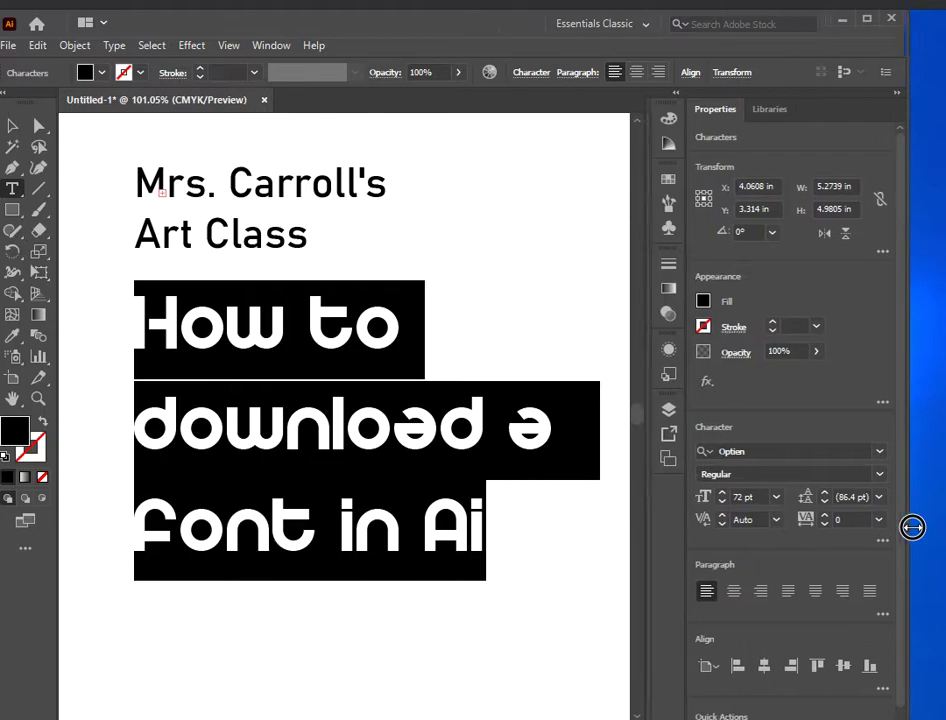
Step: Set the heading's font to Bahnschrift and look through its available styles without choosing another one
{"action": "left_click", "coordinate": [887, 478]}
{"action": "left_click", "coordinate": [890, 458]}
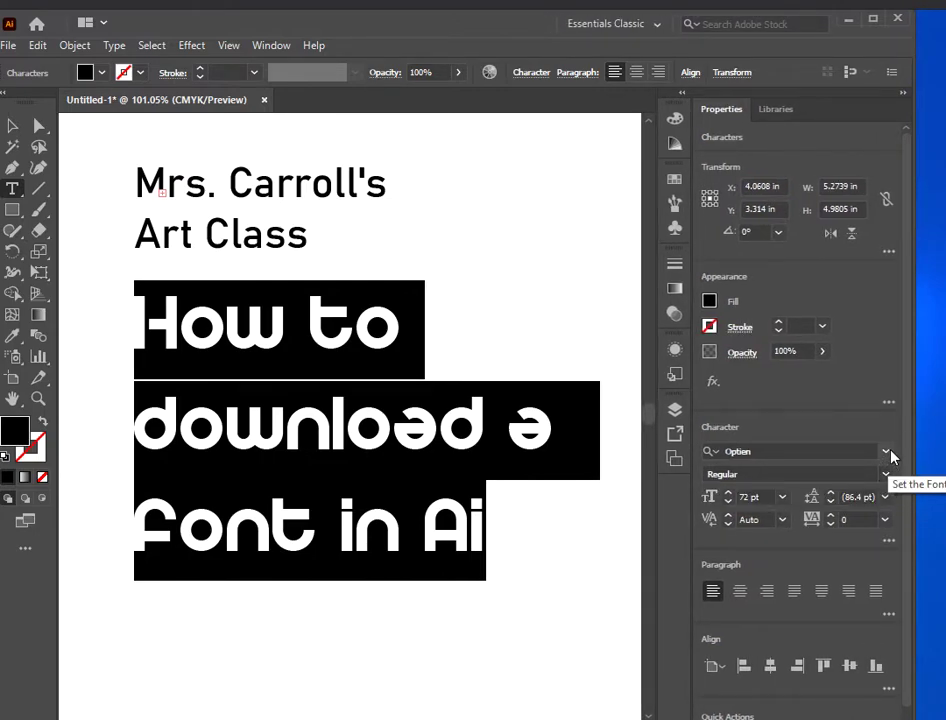
{"action": "left_click", "coordinate": [886, 455]}
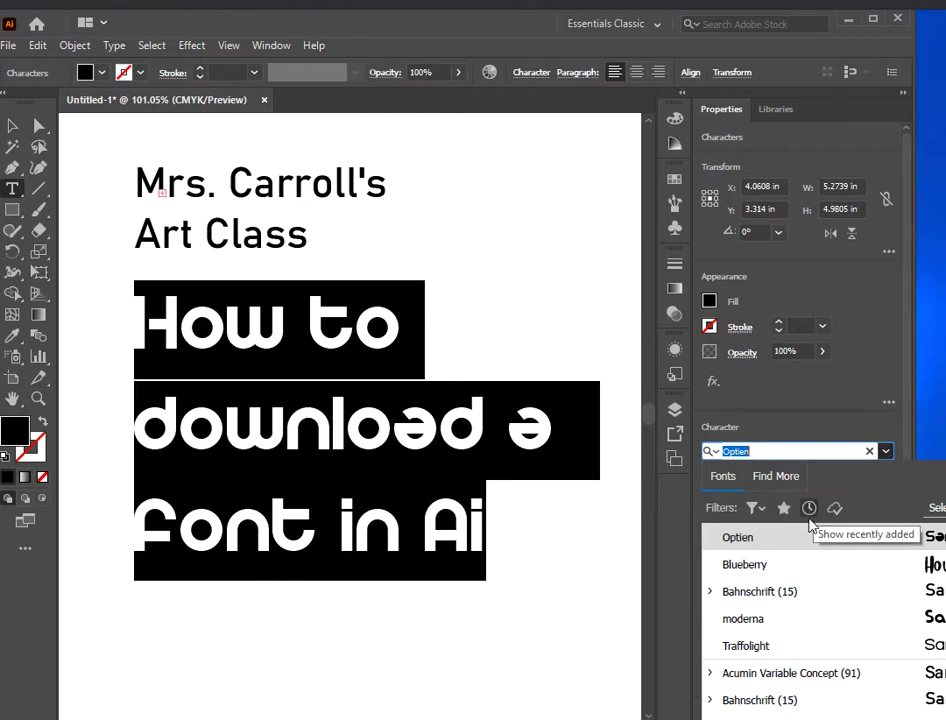
{"action": "left_click", "coordinate": [789, 598]}
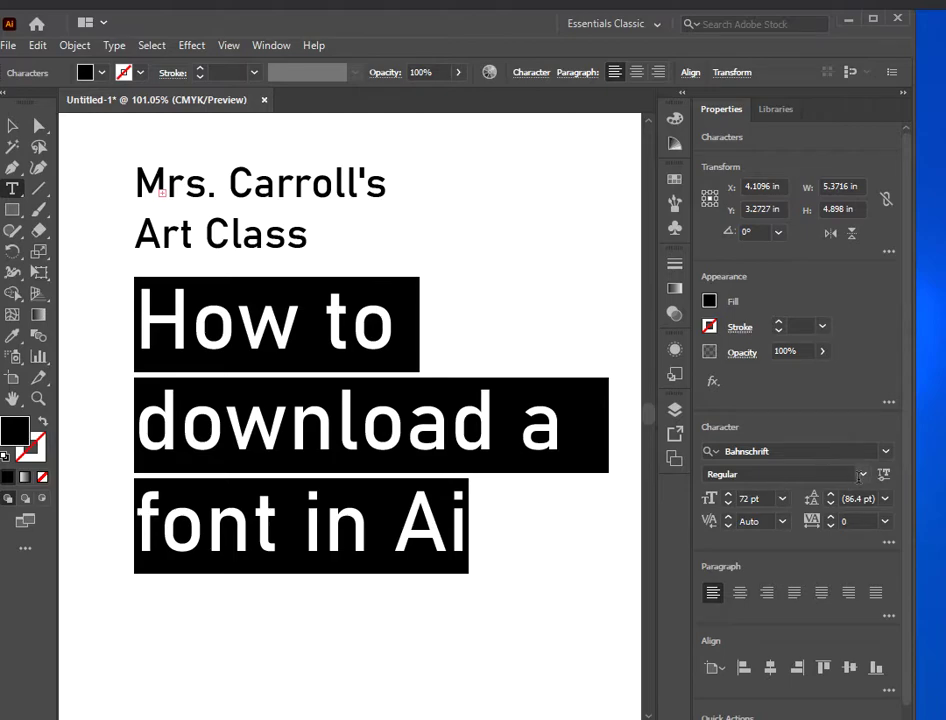
{"action": "left_click", "coordinate": [860, 476]}
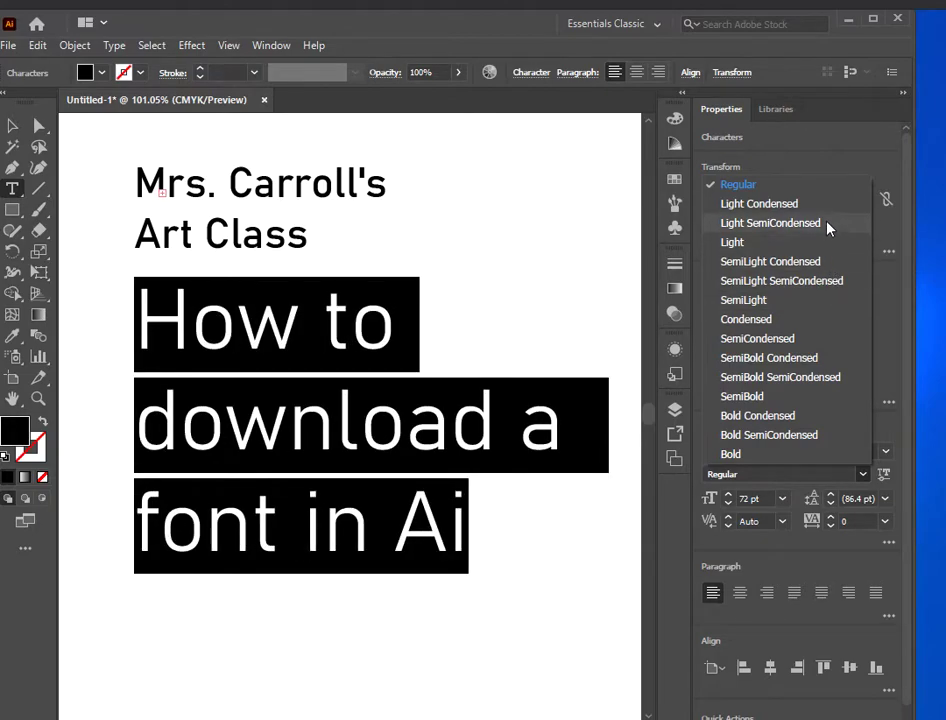
{"action": "left_click", "coordinate": [885, 308]}
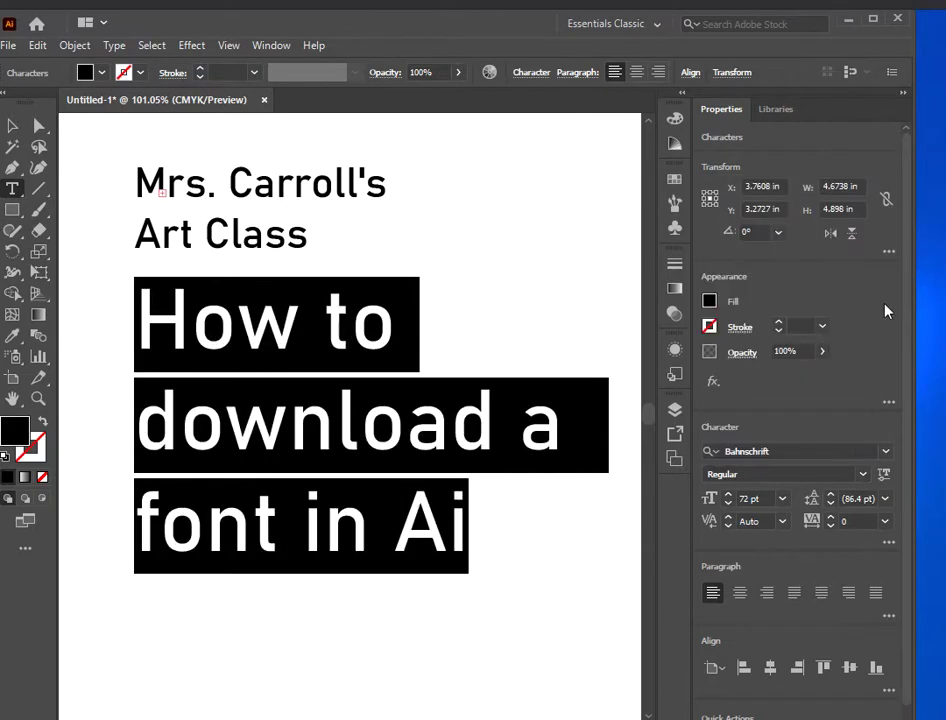
Step: Set the heading's font to Acumin Variable Concept, look through its style list keeping Default, and deselect the text
{"action": "left_click", "coordinate": [885, 451]}
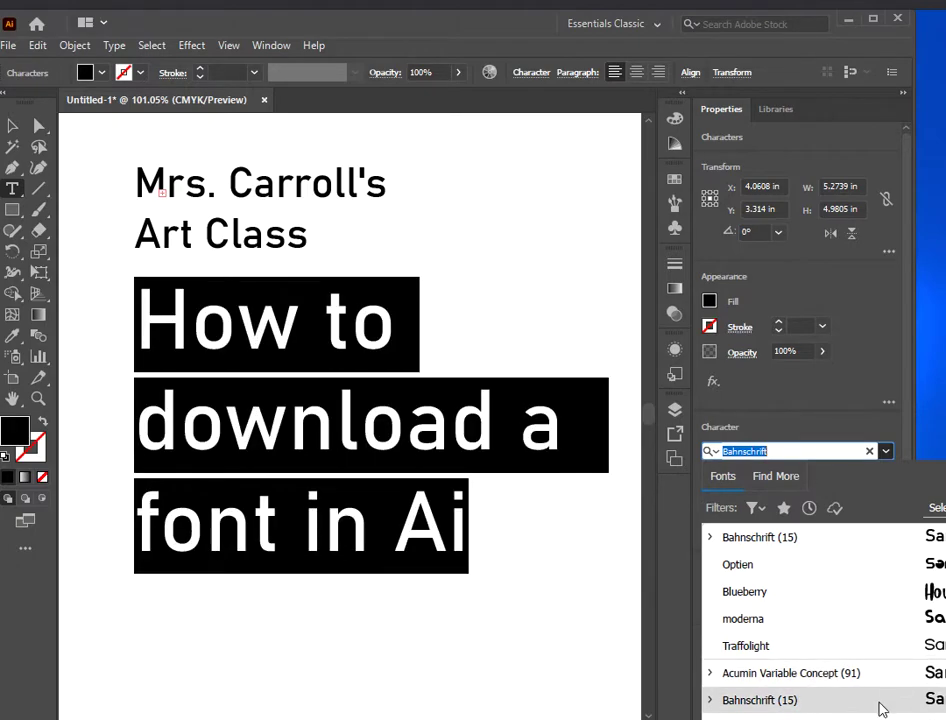
{"action": "left_click", "coordinate": [881, 678]}
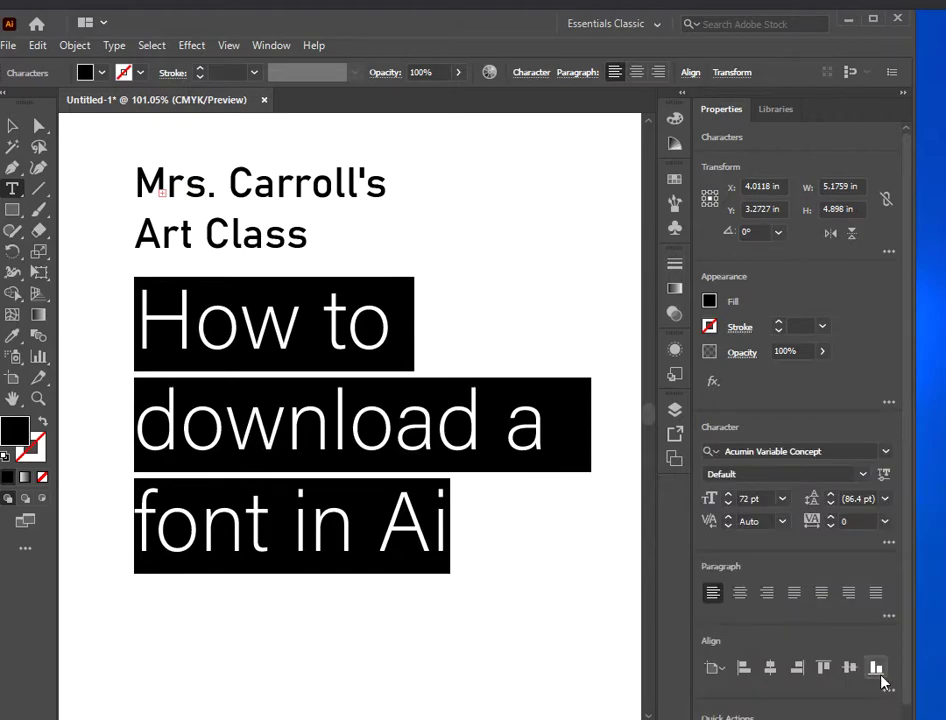
{"action": "left_click", "coordinate": [861, 474]}
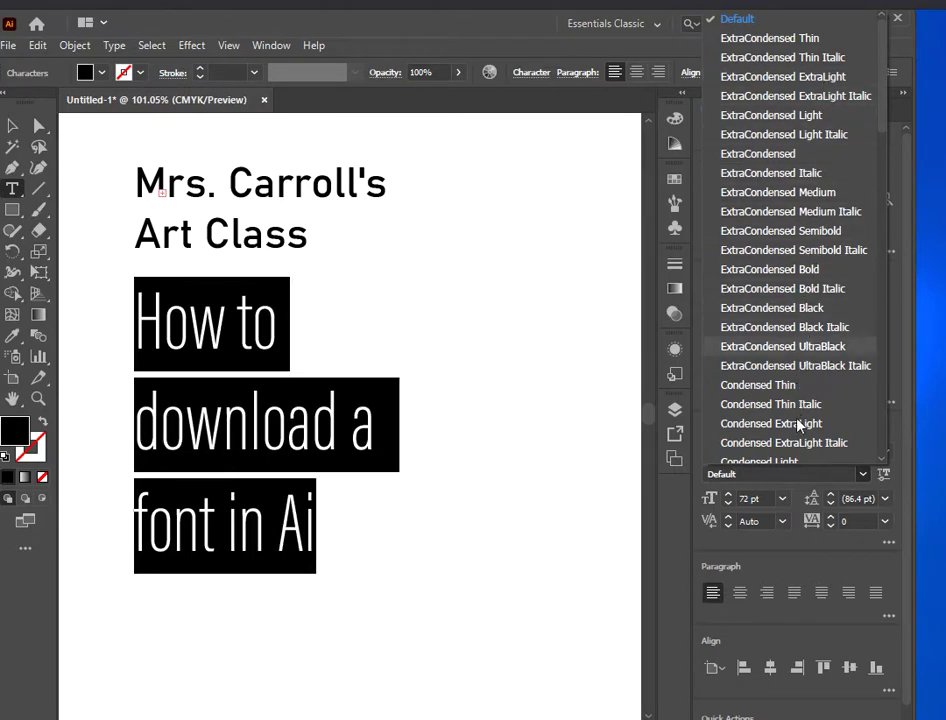
{"action": "left_click", "coordinate": [682, 497]}
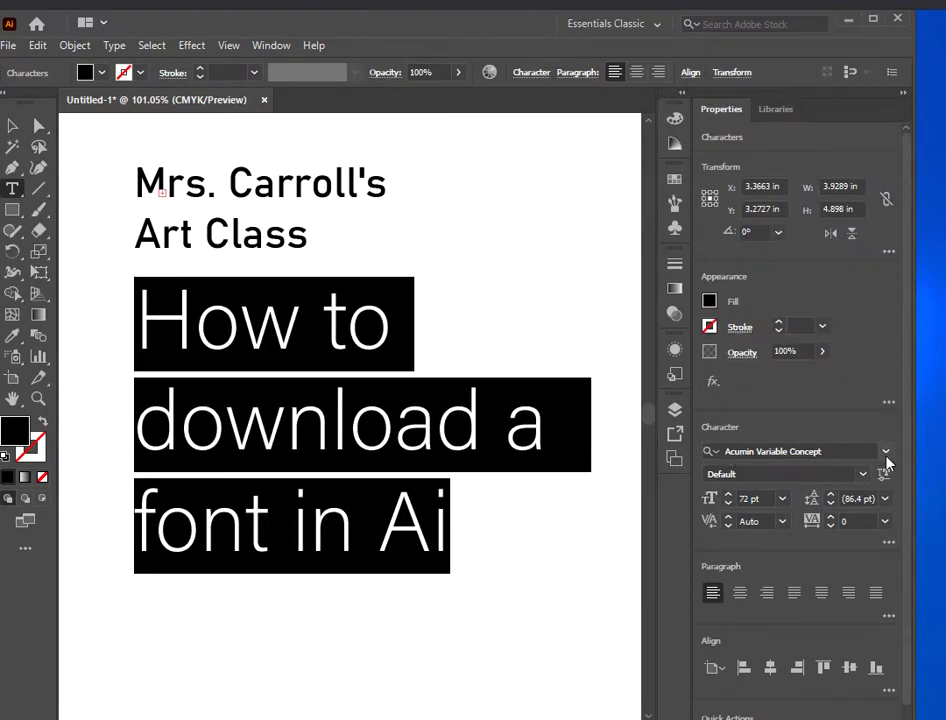
{"action": "left_click", "coordinate": [597, 375]}
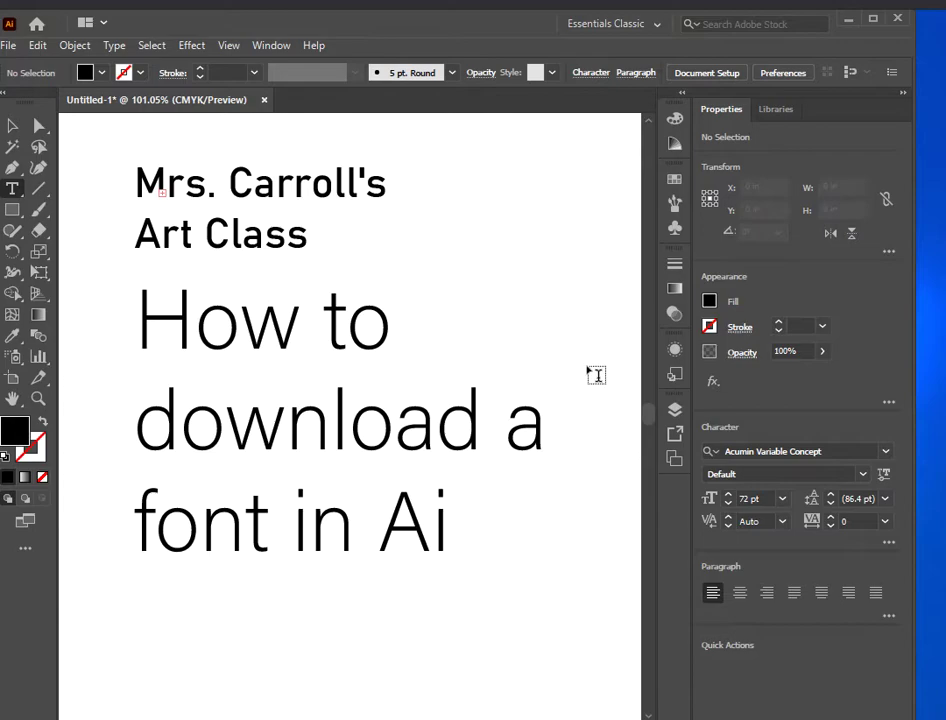
Step: Recolour the text "How to download a font in Ai" with the muted blue fill #6A7DAD and deselect it
{"action": "left_click", "coordinate": [14, 188]}
{"action": "left_click_drag", "start_coordinate": [139, 303], "coordinate": [450, 552]}
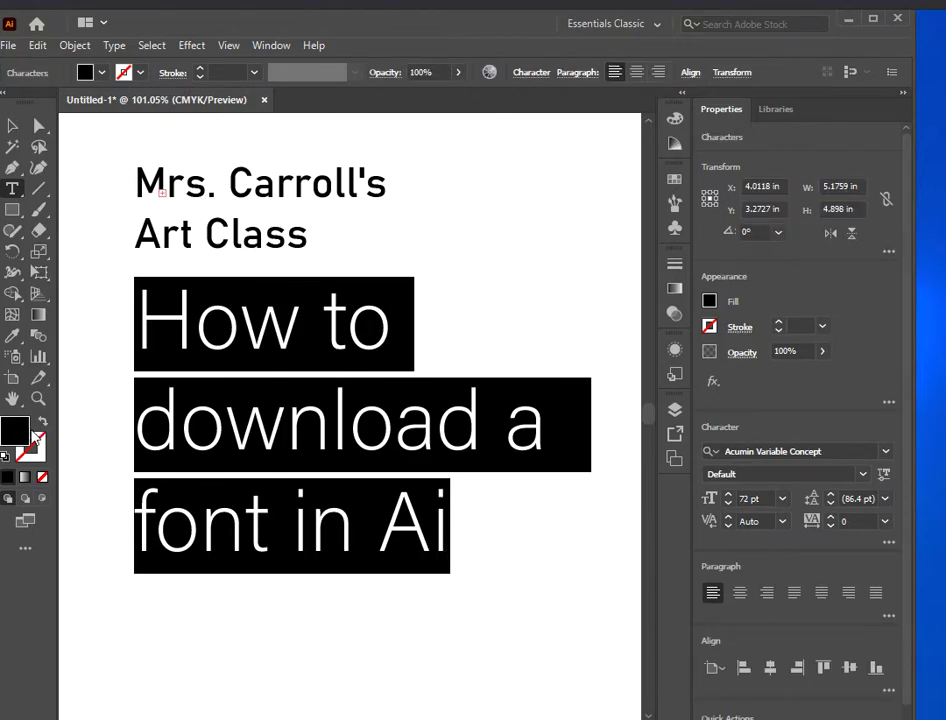
{"action": "double_click", "coordinate": [17, 432]}
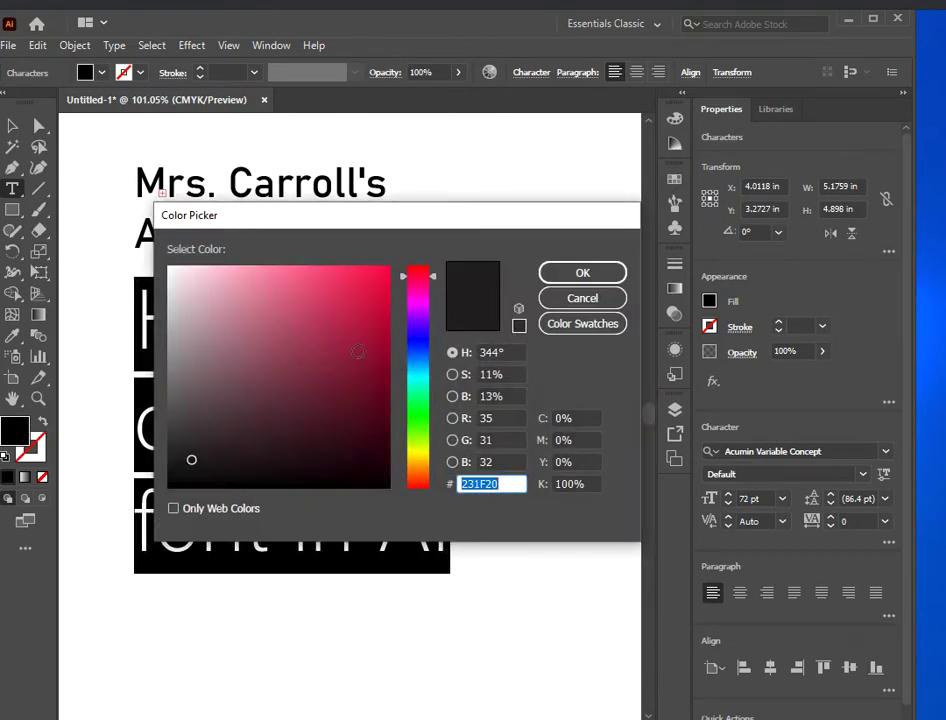
{"action": "mouse_move", "coordinate": [420, 372]}
{"action": "left_mouse_down"}
{"action": "mouse_move", "coordinate": [421, 356]}
{"action": "mouse_move", "coordinate": [421, 381]}
{"action": "mouse_move", "coordinate": [421, 356]}
{"action": "left_mouse_up"}
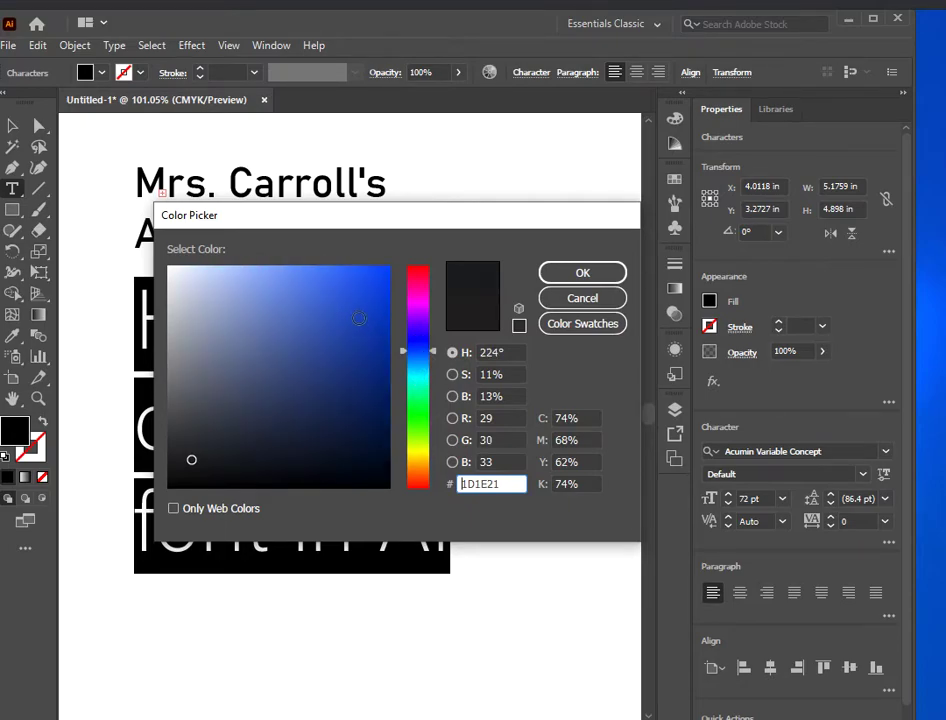
{"action": "mouse_move", "coordinate": [175, 361]}
{"action": "left_mouse_down"}
{"action": "mouse_move", "coordinate": [205, 403]}
{"action": "mouse_move", "coordinate": [294, 336]}
{"action": "left_mouse_up"}
{"action": "left_click", "coordinate": [261, 313]}
{"action": "left_click", "coordinate": [236, 317]}
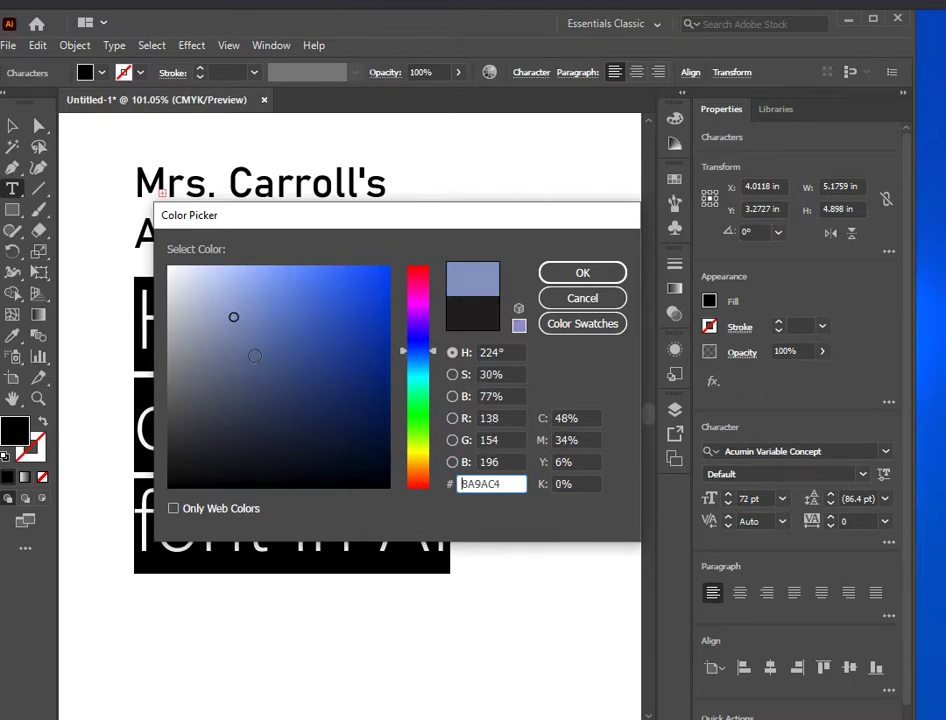
{"action": "left_click", "coordinate": [254, 337]}
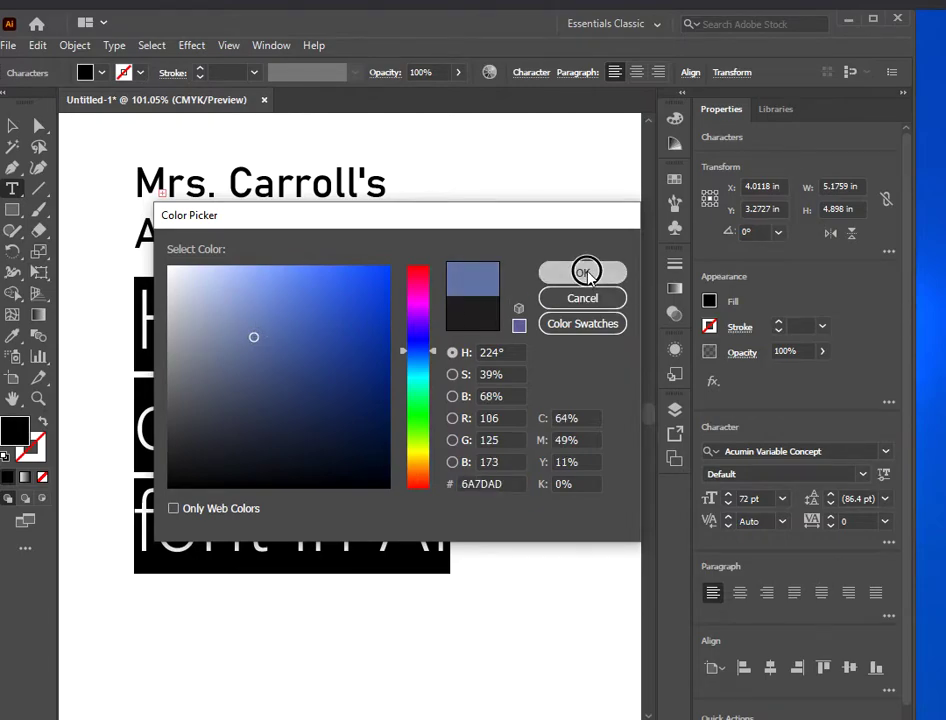
{"action": "left_click", "coordinate": [585, 271]}
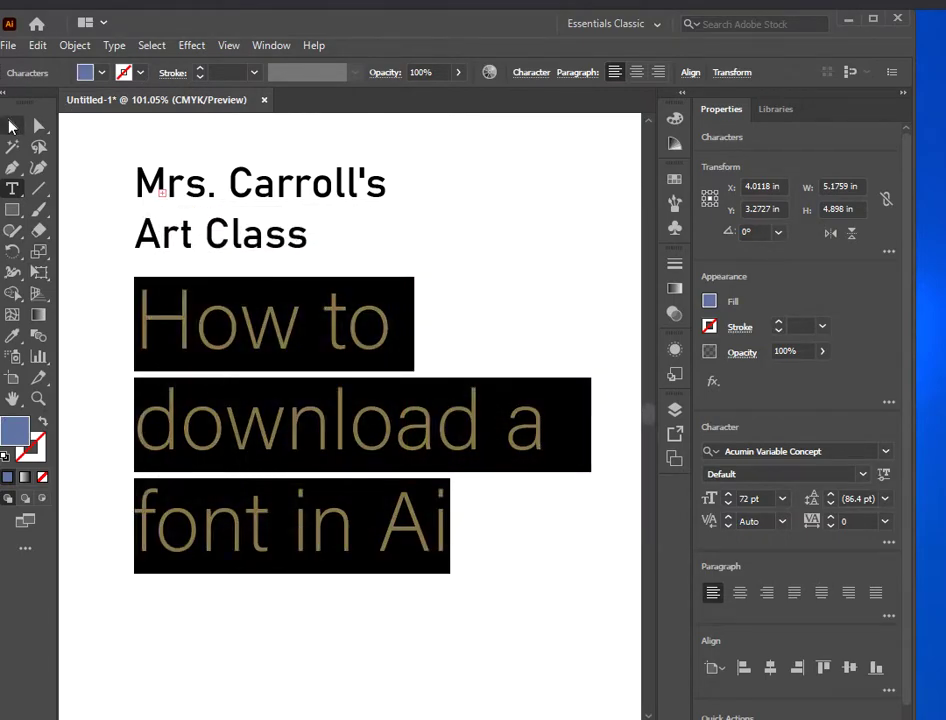
{"action": "left_click", "coordinate": [12, 125]}
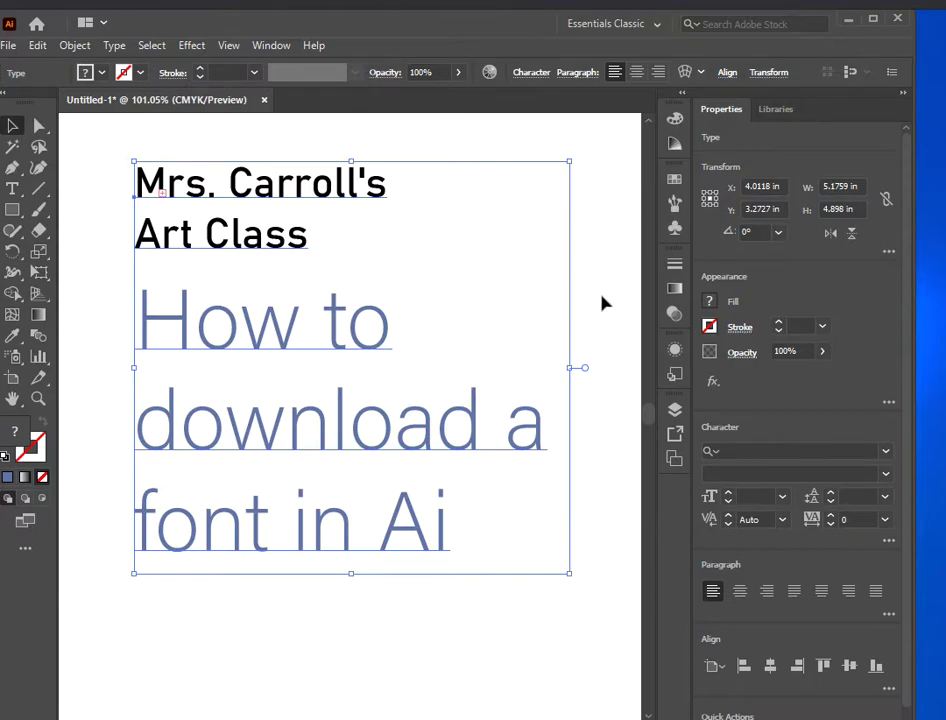
{"action": "left_click", "coordinate": [603, 303]}
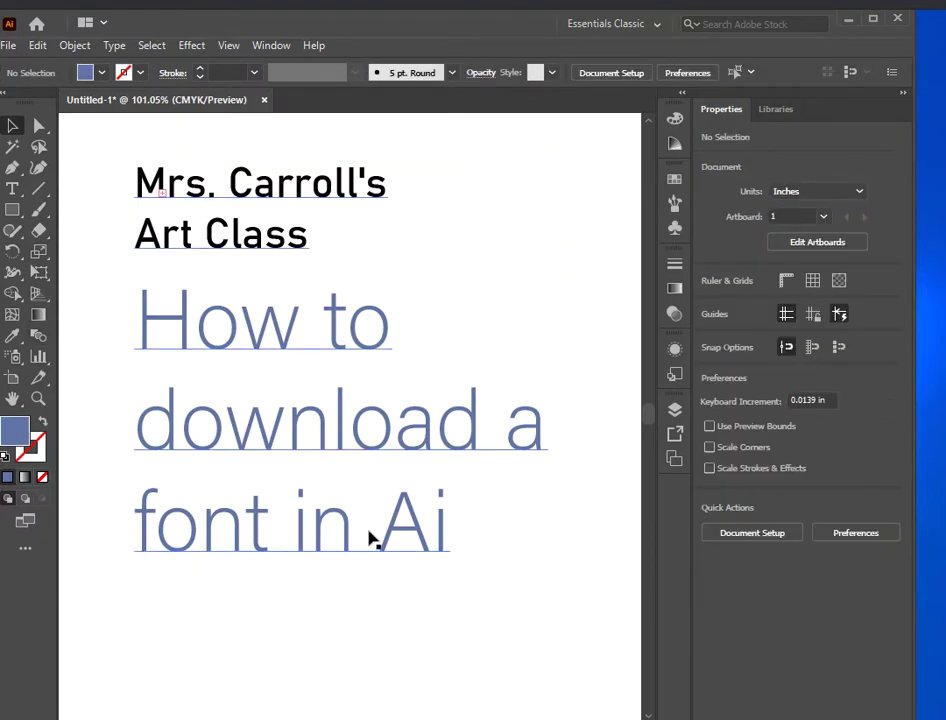
Step: Draw a rectangle about 5.33 by 3.63 in covering the text "How to download a font in Ai"
{"action": "left_click", "coordinate": [17, 213]}
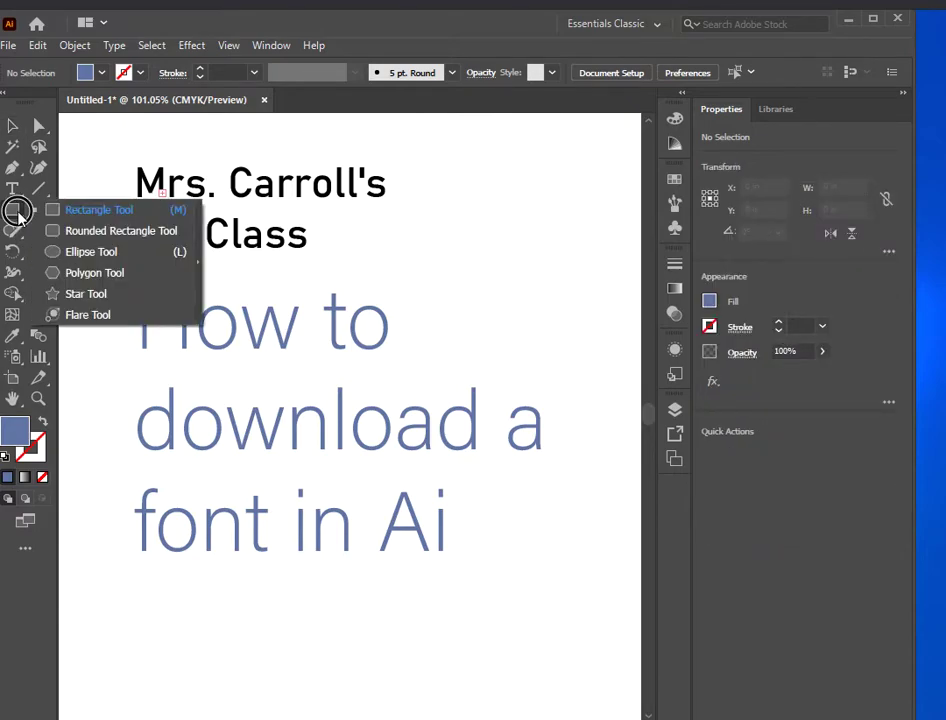
{"action": "left_click", "coordinate": [74, 214]}
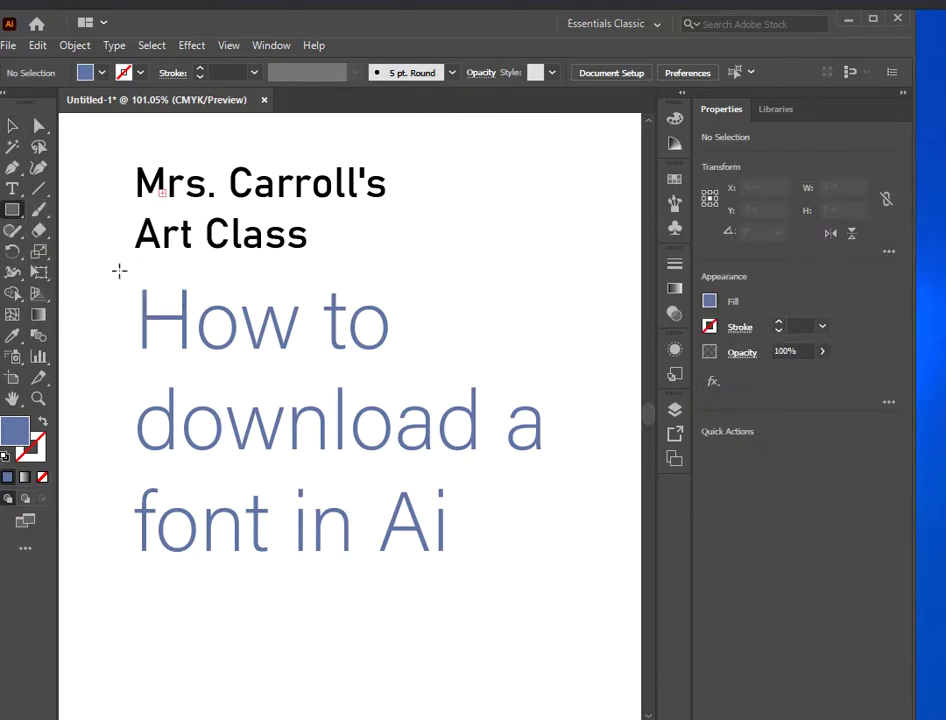
{"action": "left_click_drag", "start_coordinate": [126, 280], "coordinate": [575, 584]}
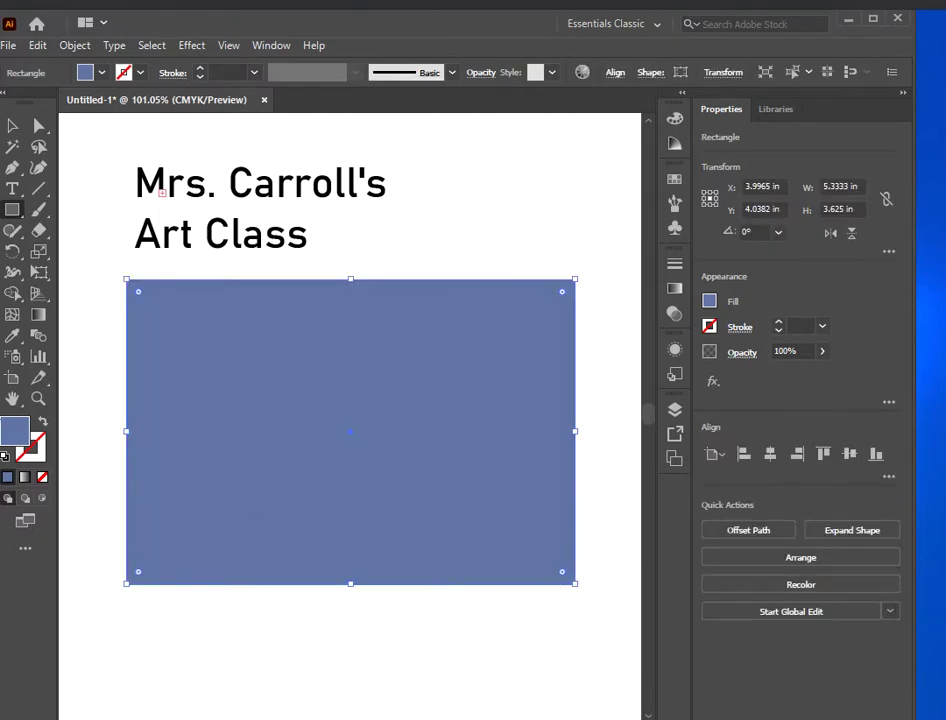
Step: Change the rectangle's fill to the light cream colour #F4E0BD
{"action": "double_click", "coordinate": [14, 432]}
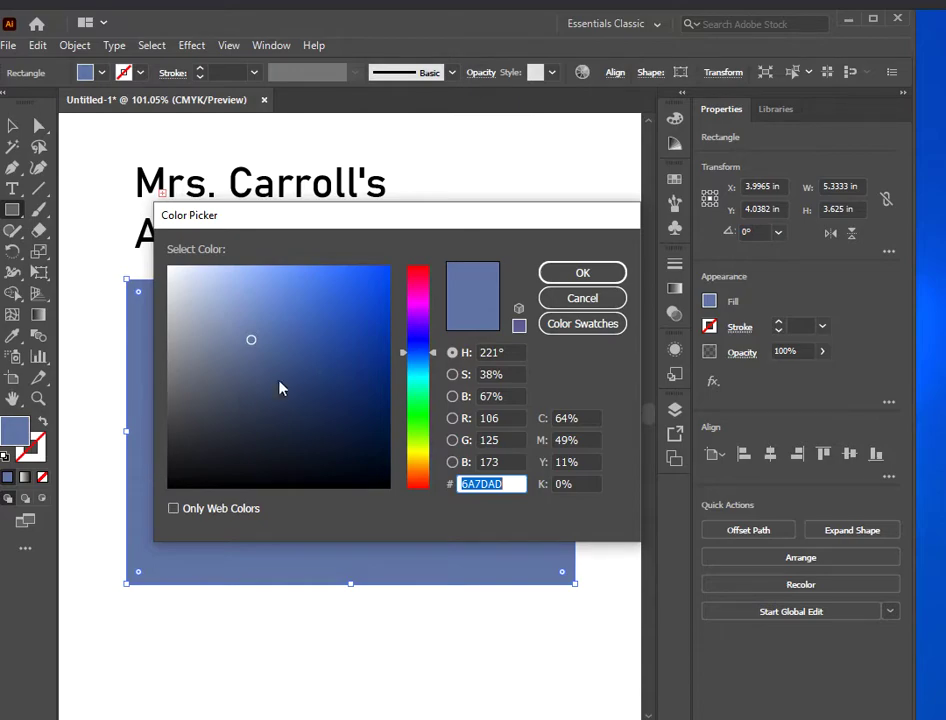
{"action": "left_click", "coordinate": [428, 317]}
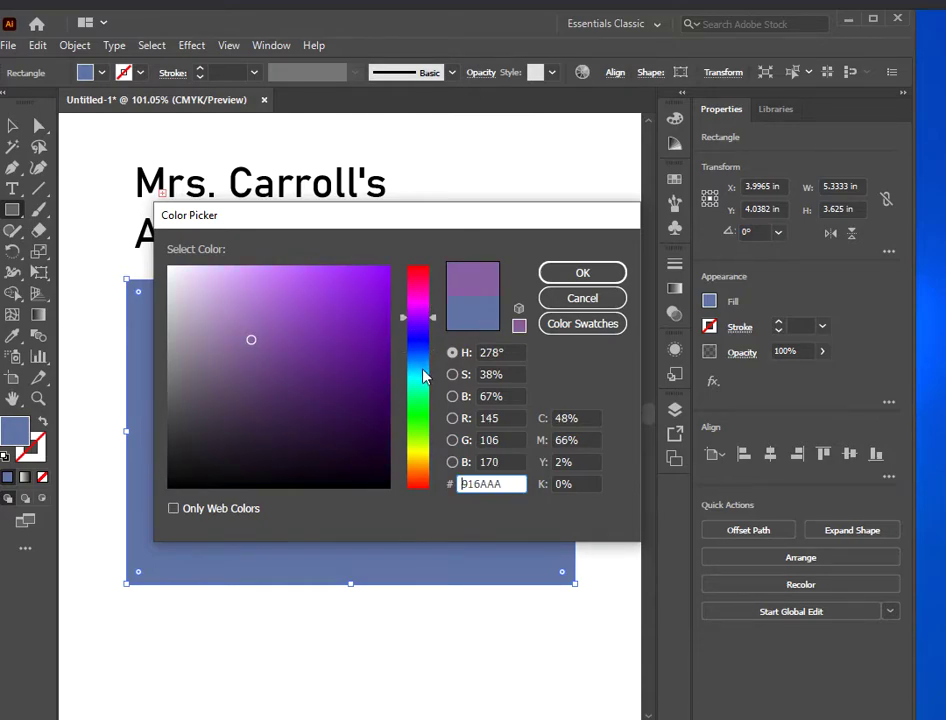
{"action": "left_click", "coordinate": [427, 467]}
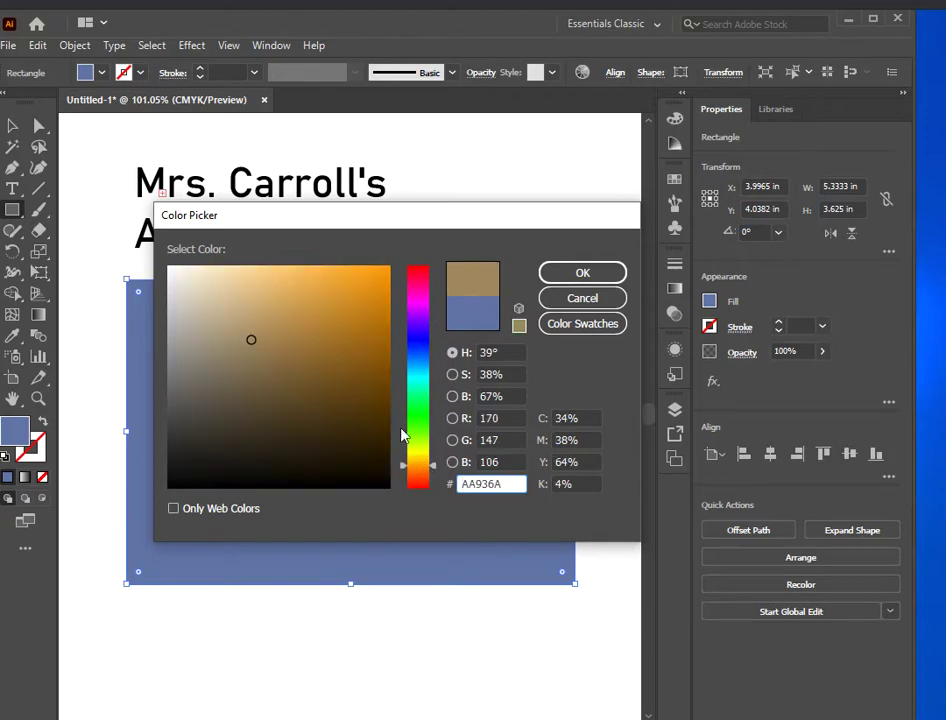
{"action": "left_click", "coordinate": [226, 286]}
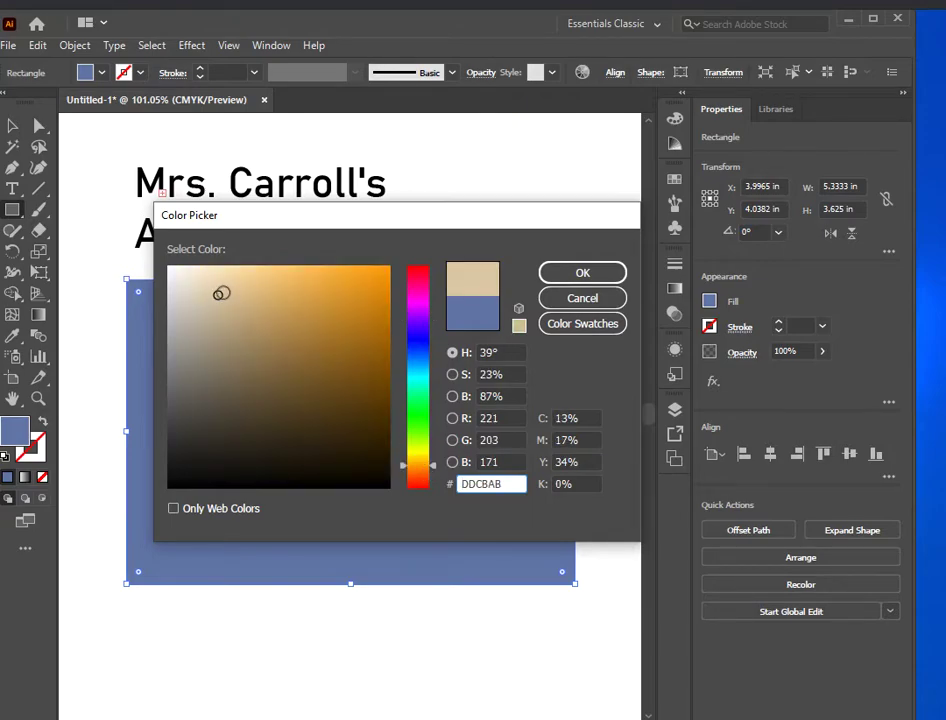
{"action": "left_click", "coordinate": [221, 277]}
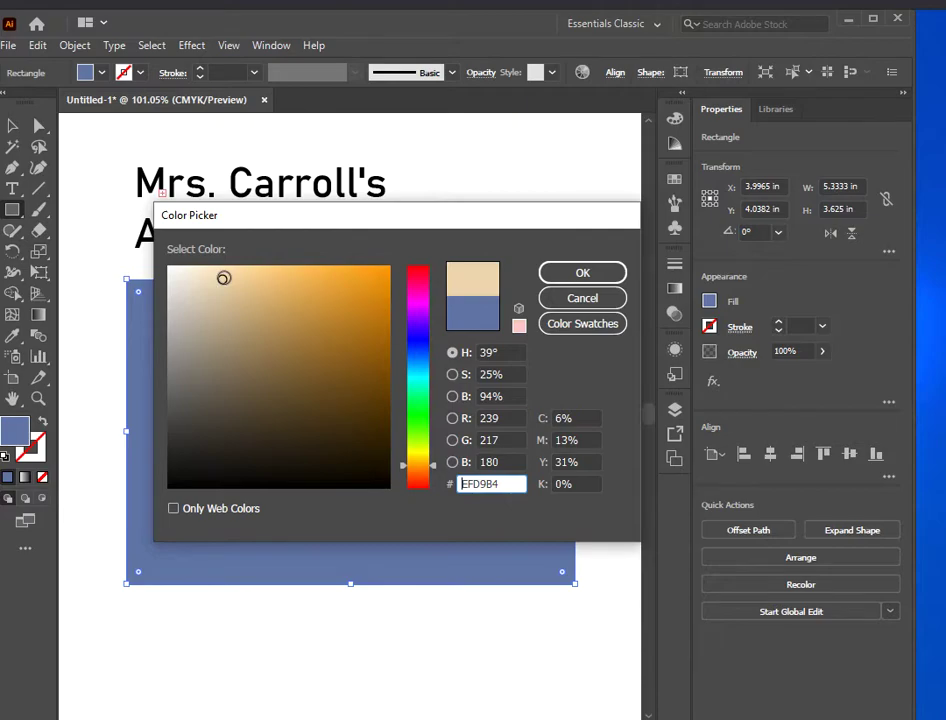
{"action": "left_click", "coordinate": [217, 275]}
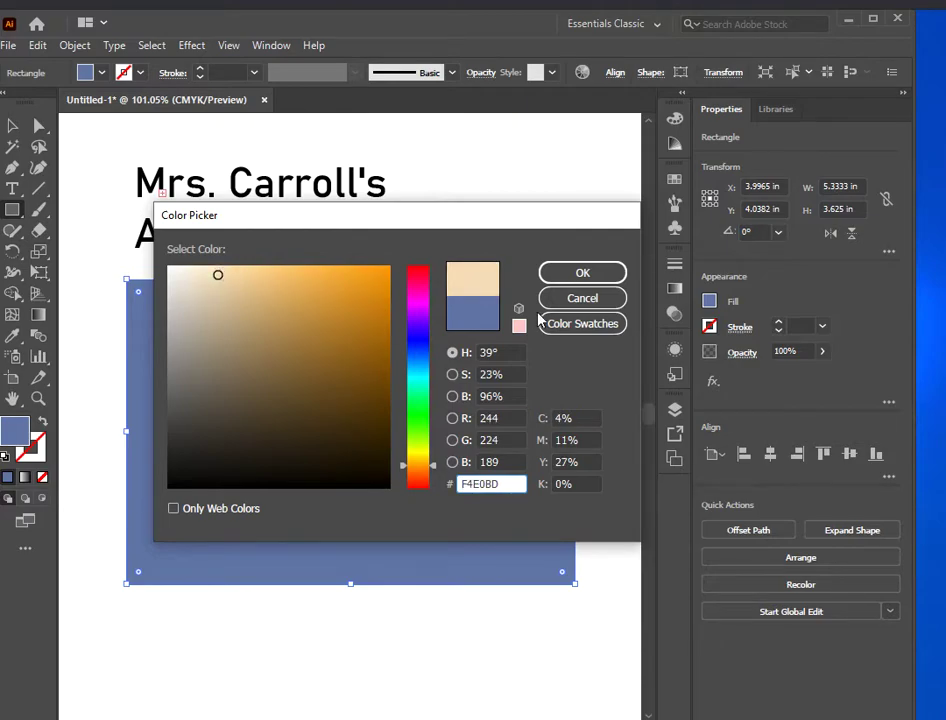
{"action": "left_click", "coordinate": [582, 274]}
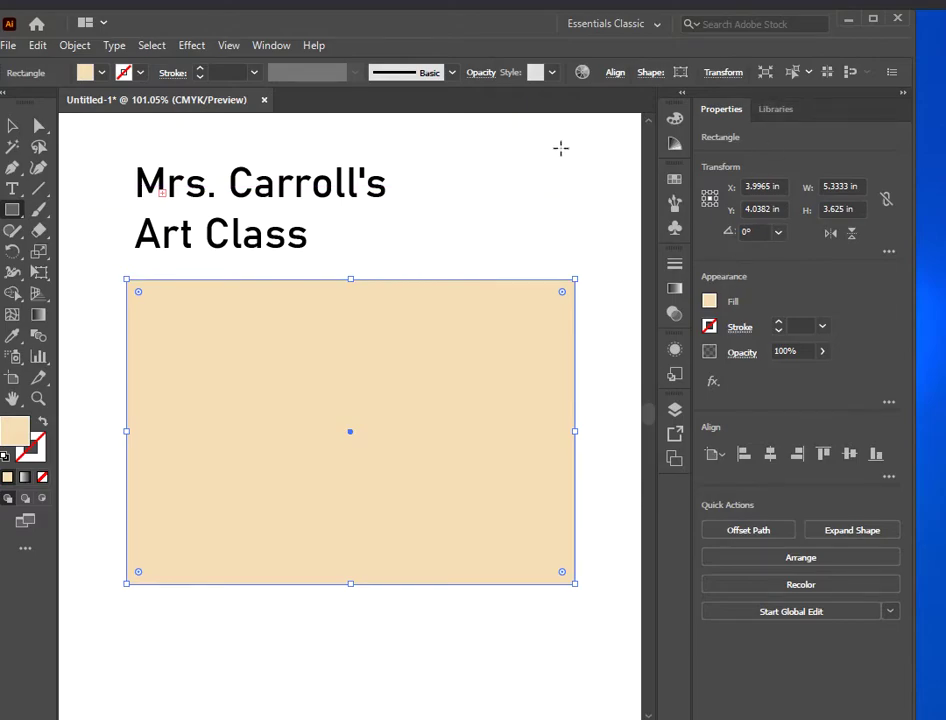
Step: Move the rectangle to the bottom of Layer 1's stacking order, behind the heading text
{"action": "left_click", "coordinate": [675, 413]}
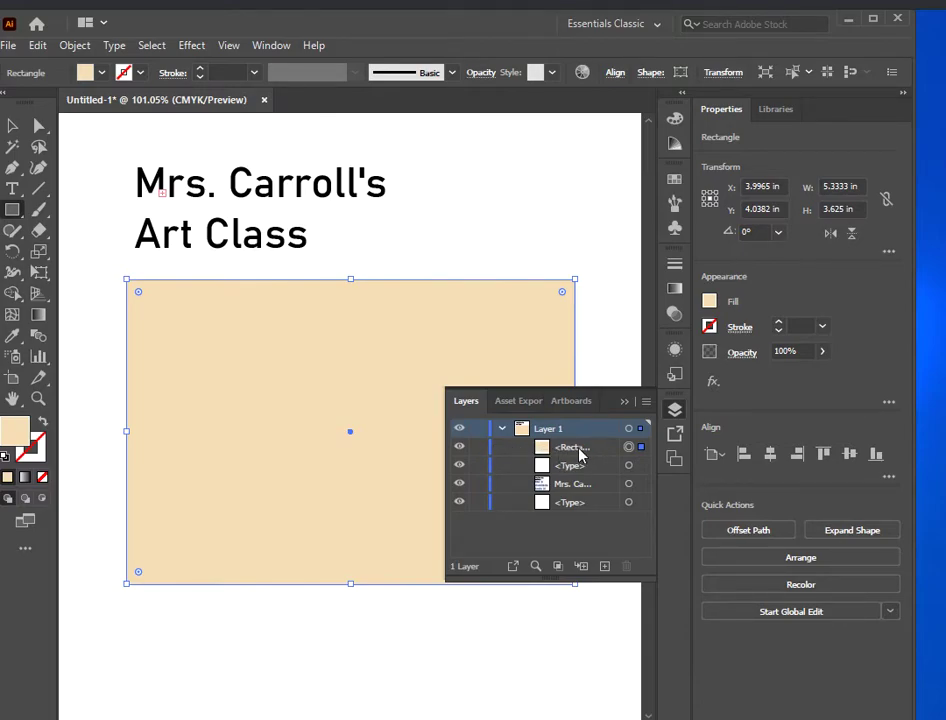
{"action": "left_click", "coordinate": [502, 429]}
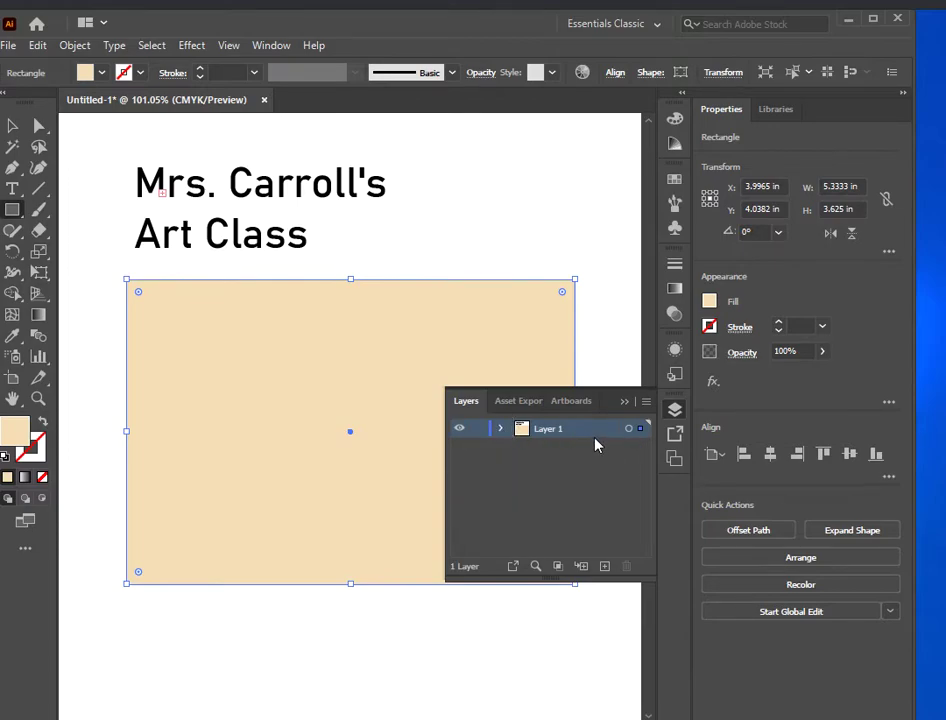
{"action": "left_click", "coordinate": [501, 429]}
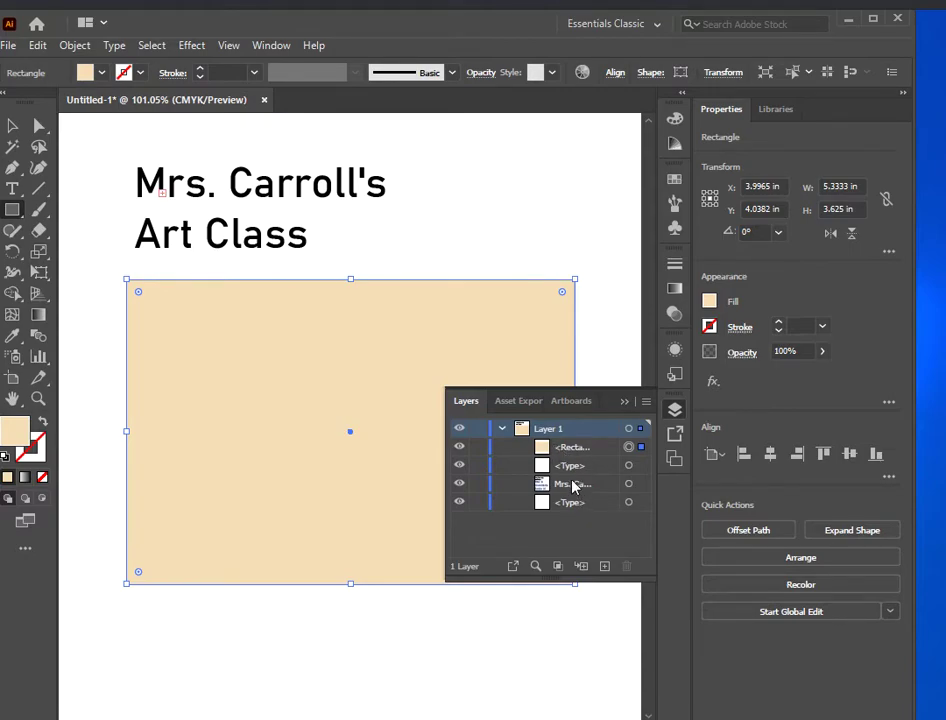
{"action": "left_click", "coordinate": [572, 450]}
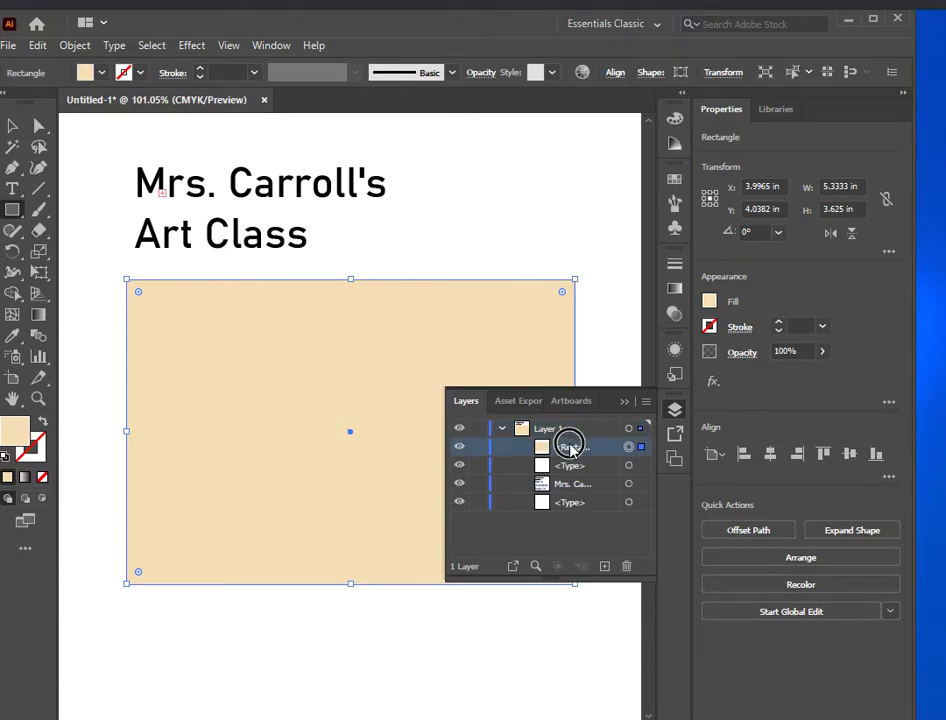
{"action": "left_click_drag", "start_coordinate": [570, 450], "coordinate": [566, 517]}
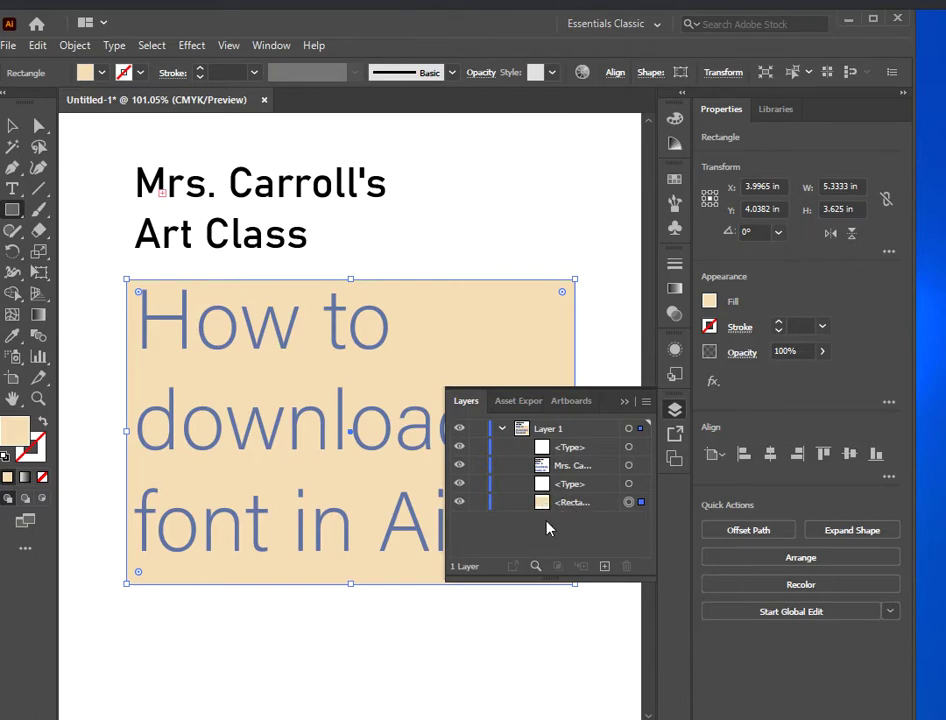
{"action": "left_click", "coordinate": [624, 399]}
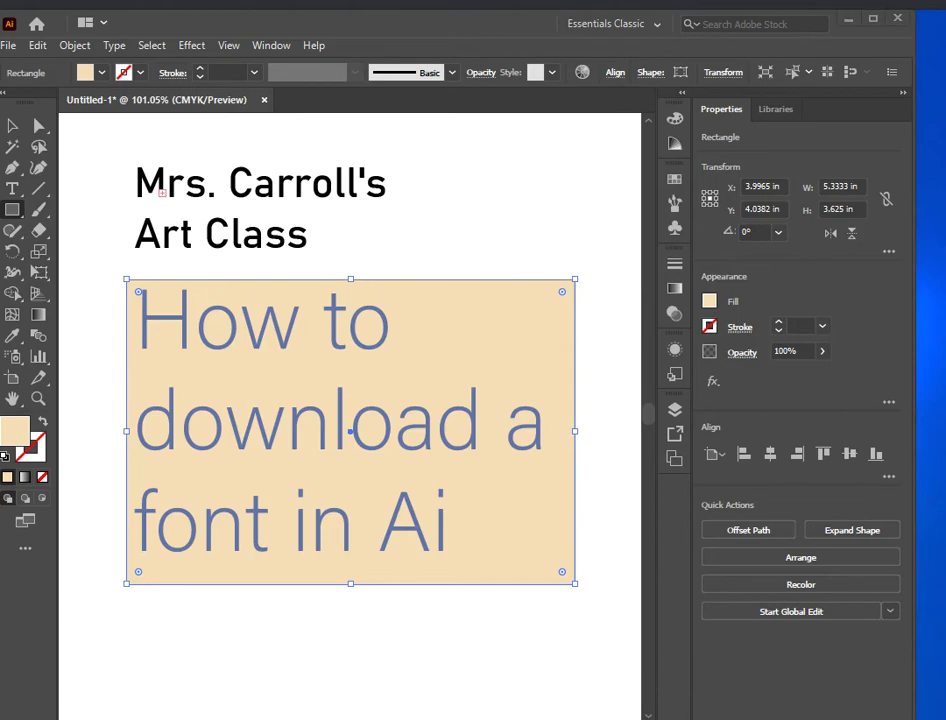
{"action": "key", "text": "alt+Tab"}
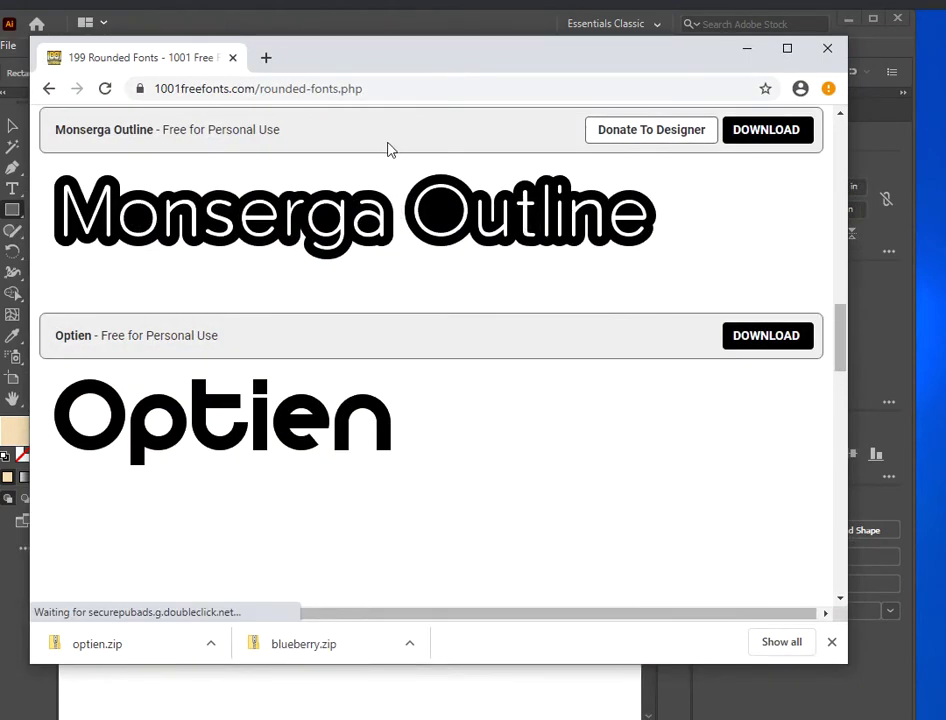
{"action": "left_click", "coordinate": [745, 49]}
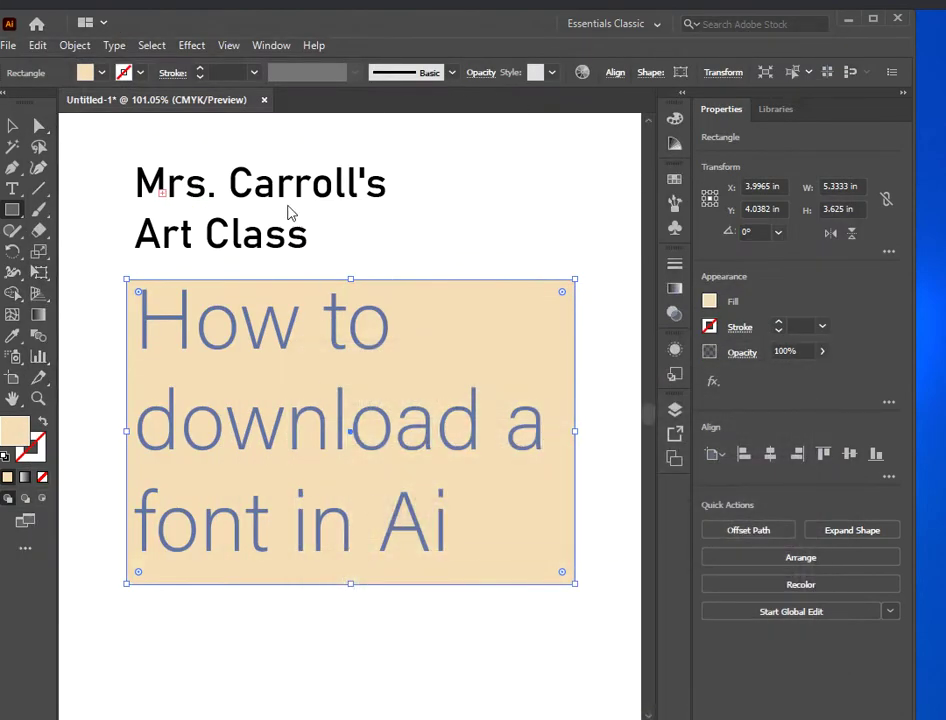